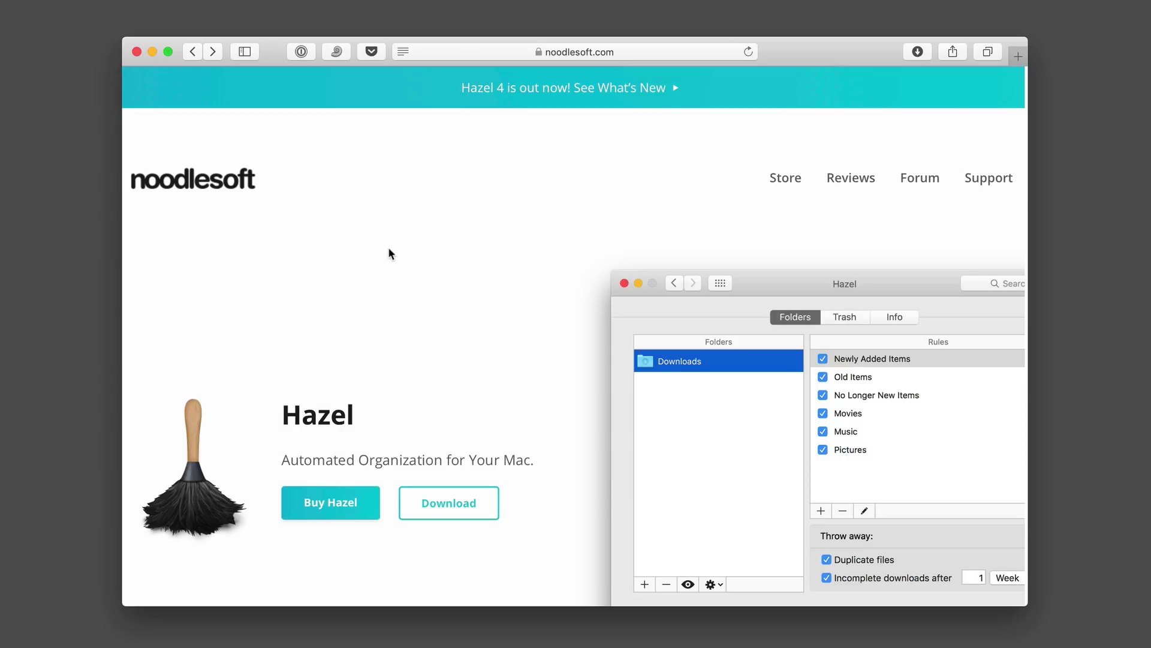
Step: Open the Purchase Hazel page showing Hazel 4 ($32.00), Family Pack ($49.00) and Upgrade ($10.00)
{"action": "left_click", "coordinate": [331, 515]}
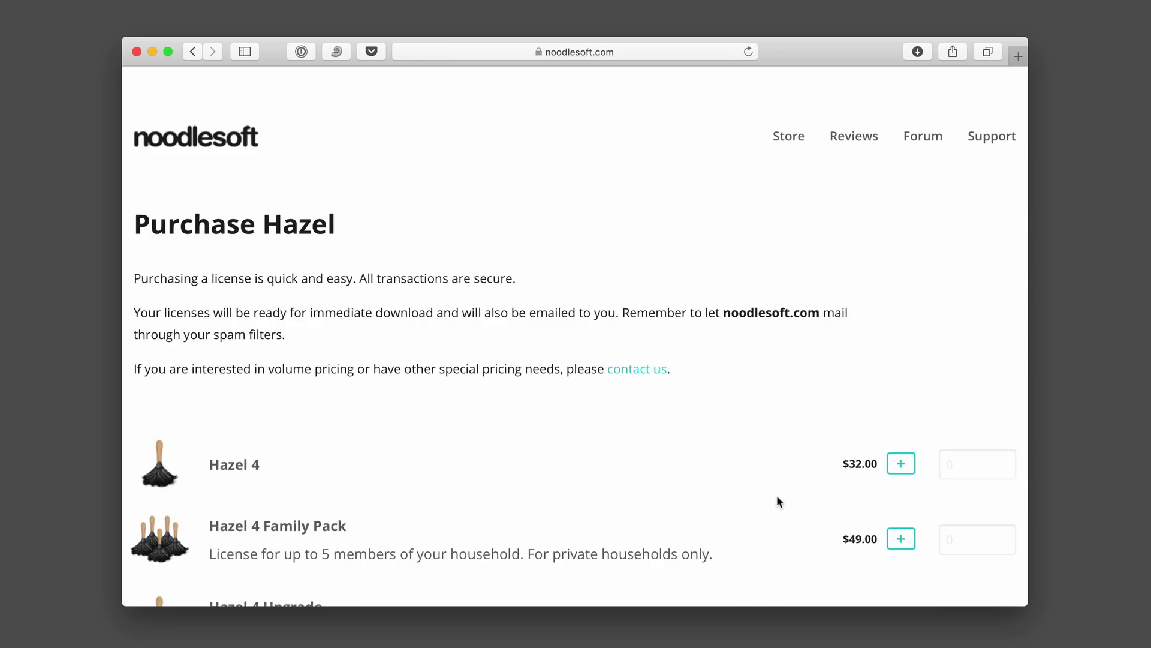
{"action": "scroll", "coordinate": [777, 498], "scroll_direction": "down", "scroll_amount": 3}
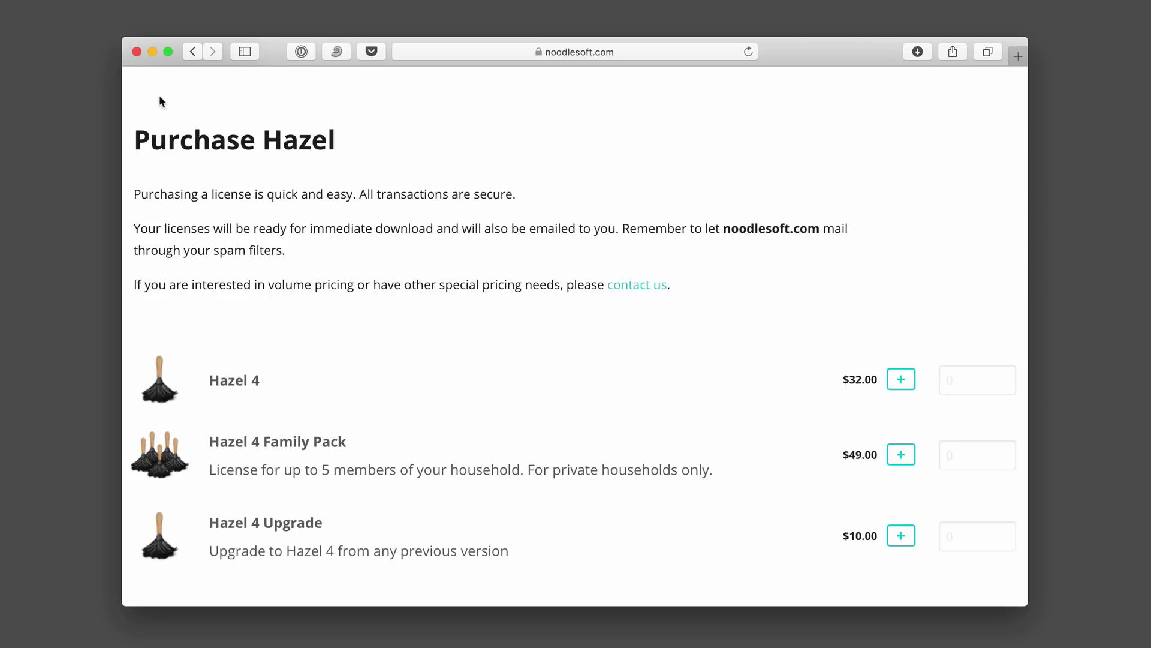
Step: Close Safari and open the Hazel pane in System Preferences, showing version 4.3.5 running
{"action": "left_click", "coordinate": [137, 51]}
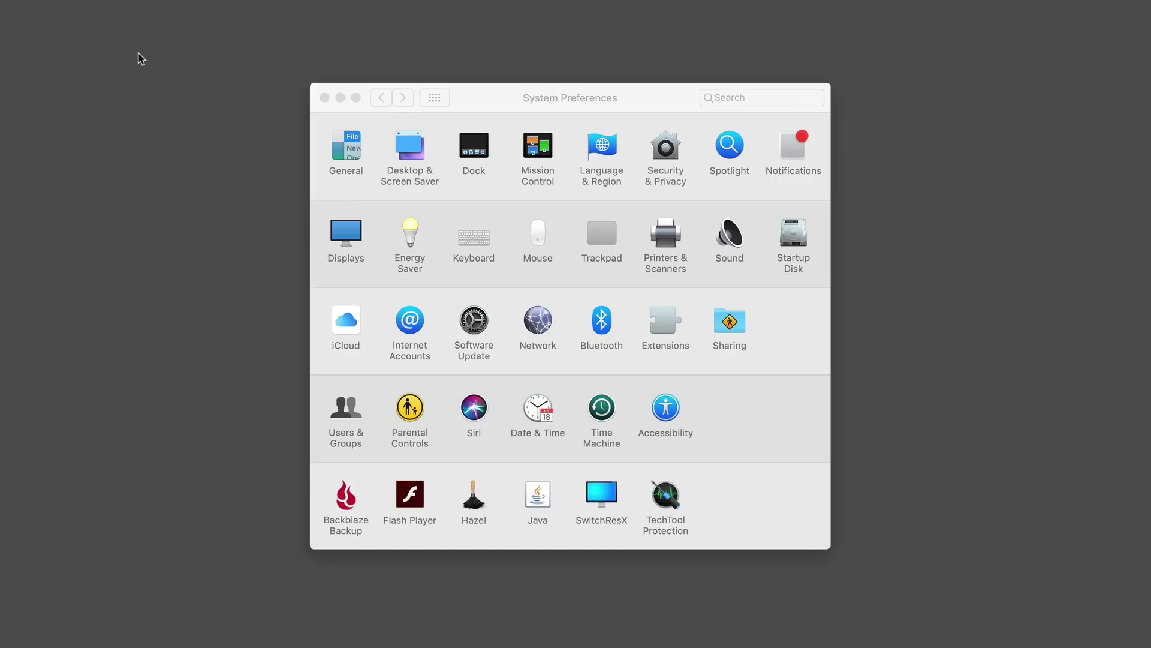
{"action": "left_click", "coordinate": [493, 98]}
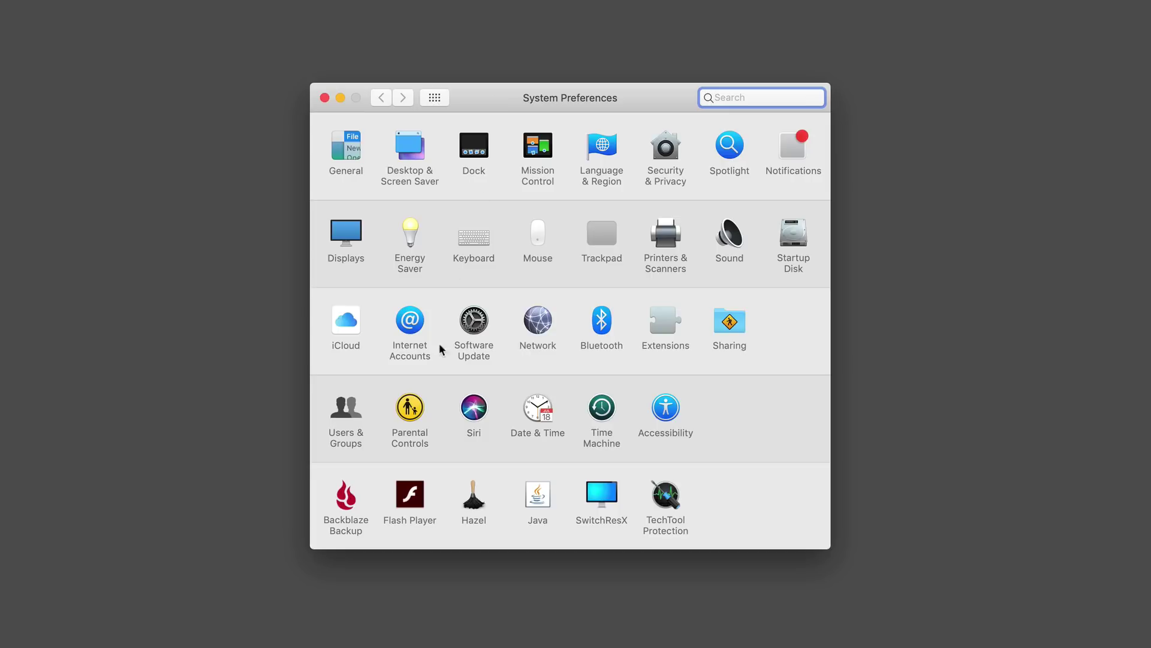
{"action": "left_click", "coordinate": [472, 507]}
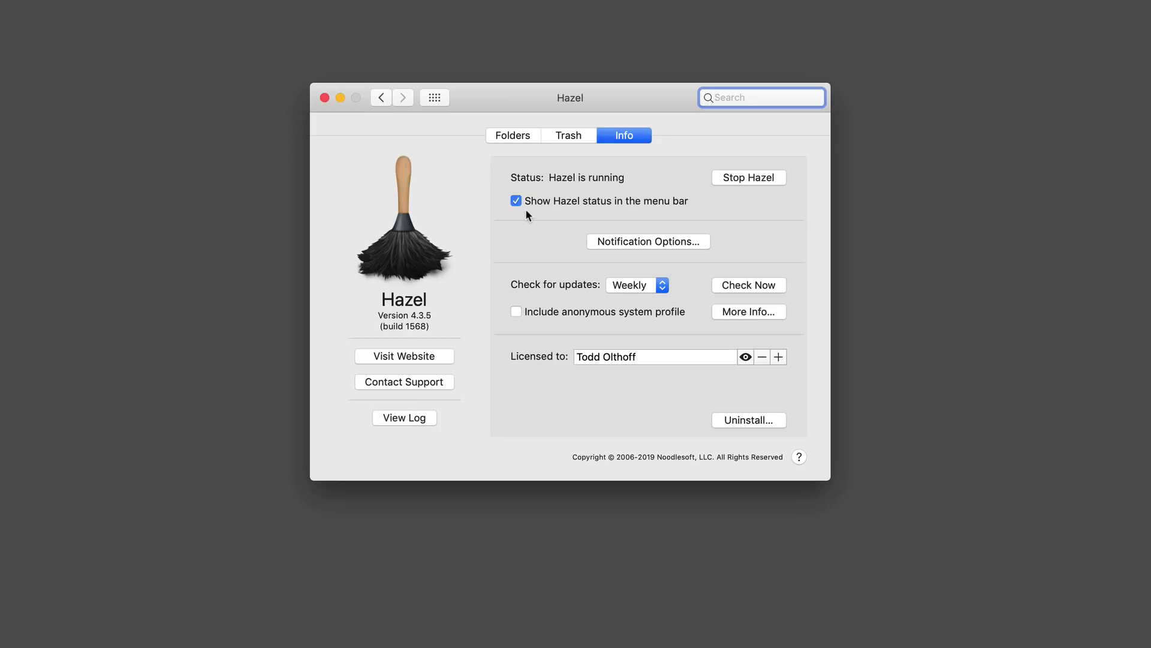
{"action": "left_click", "coordinate": [621, 243]}
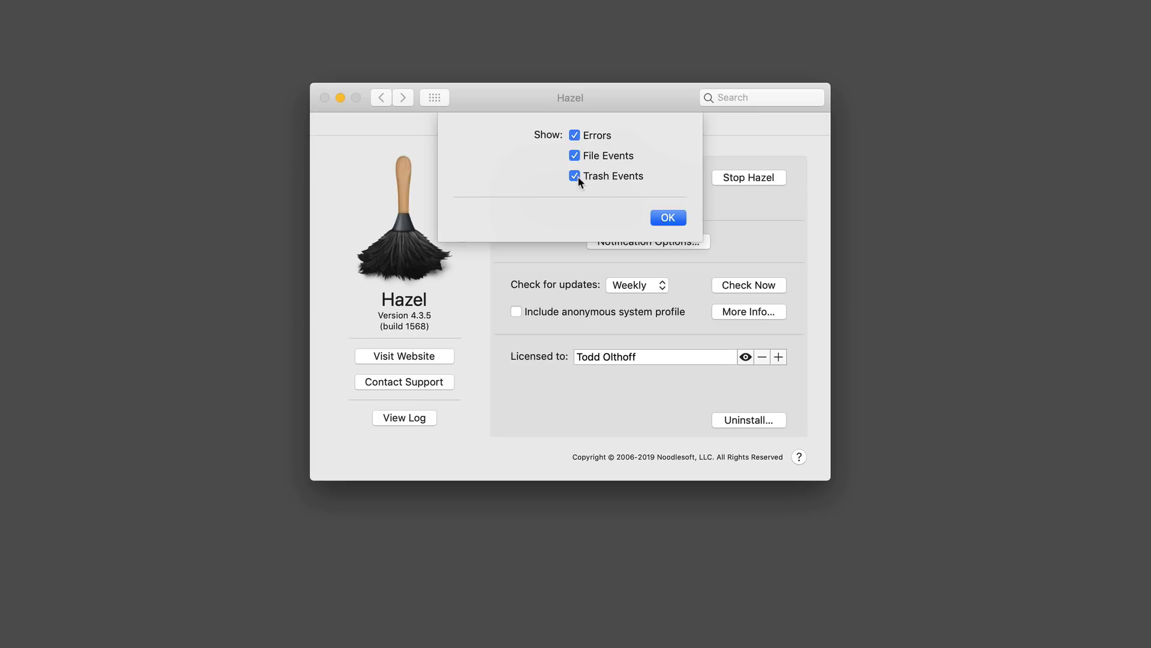
{"action": "left_click", "coordinate": [671, 218]}
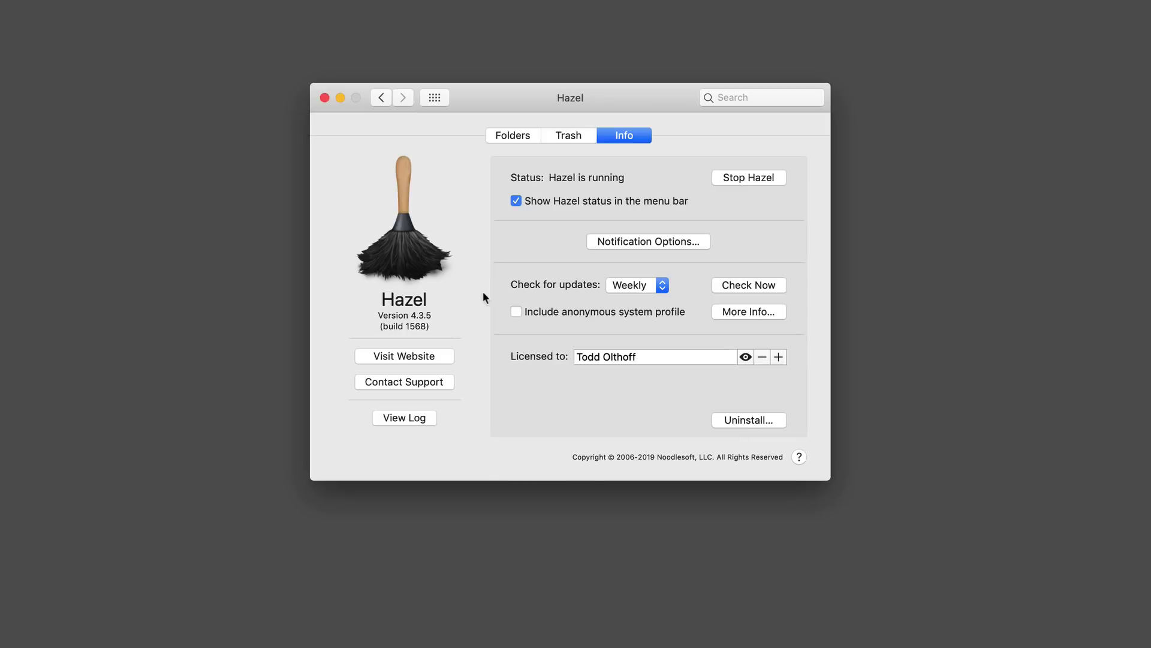
Step: On the Trash tab, enable deleting files left in the Trash for more than 1 Week
{"action": "left_click", "coordinate": [567, 139]}
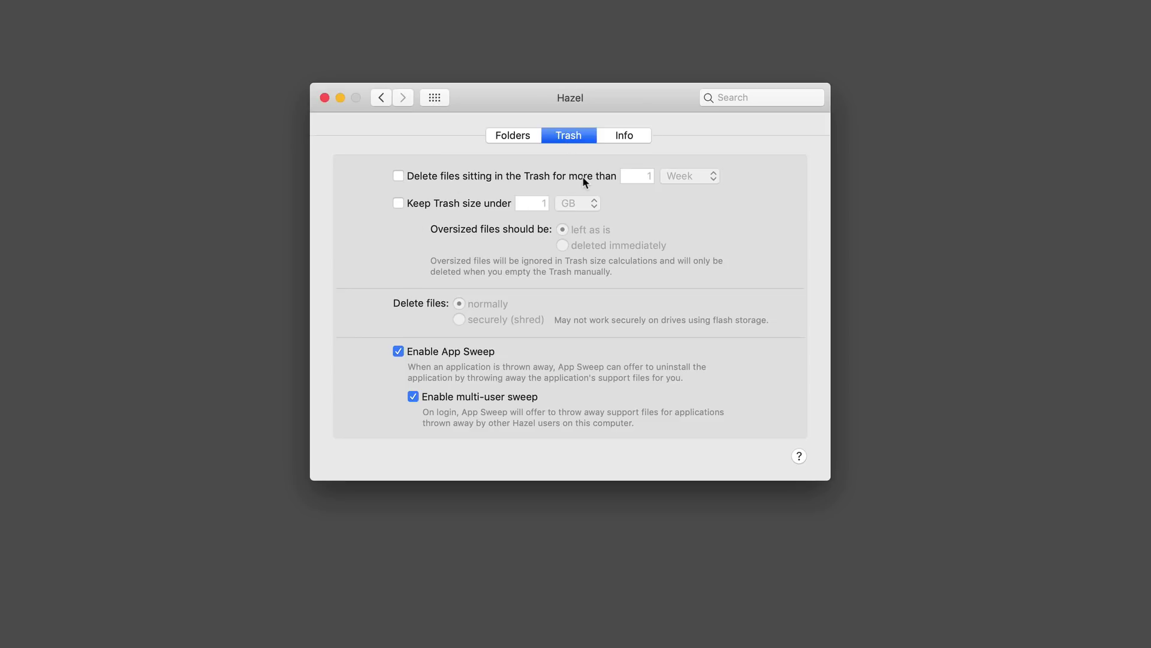
{"action": "left_click", "coordinate": [402, 177]}
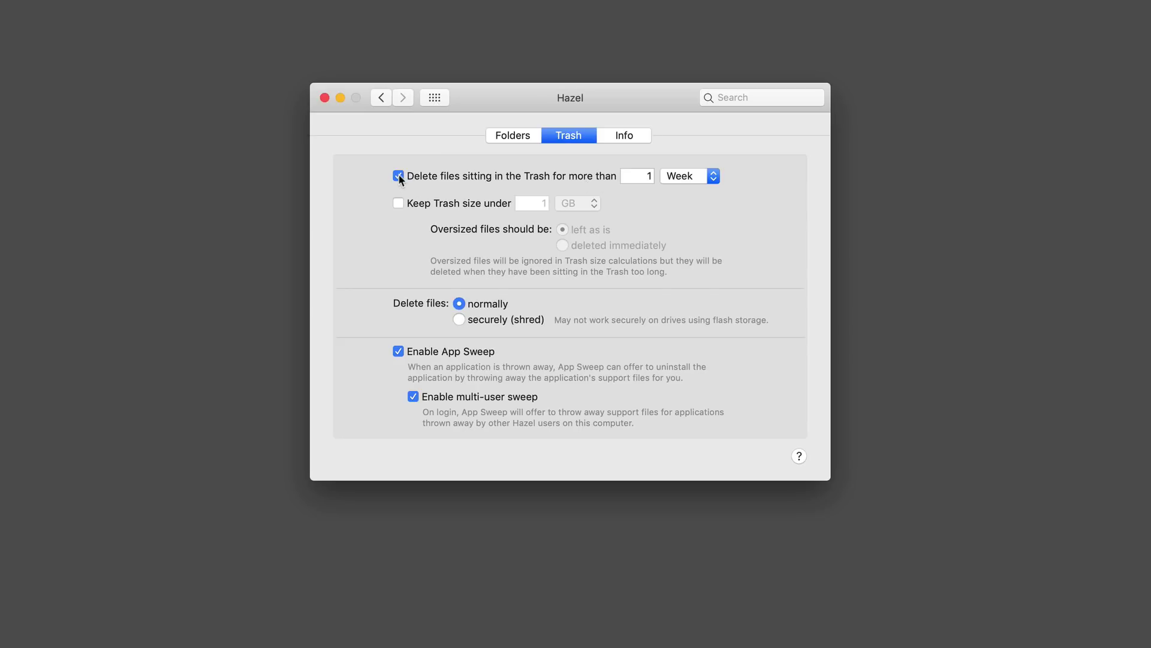
{"action": "left_click", "coordinate": [715, 177]}
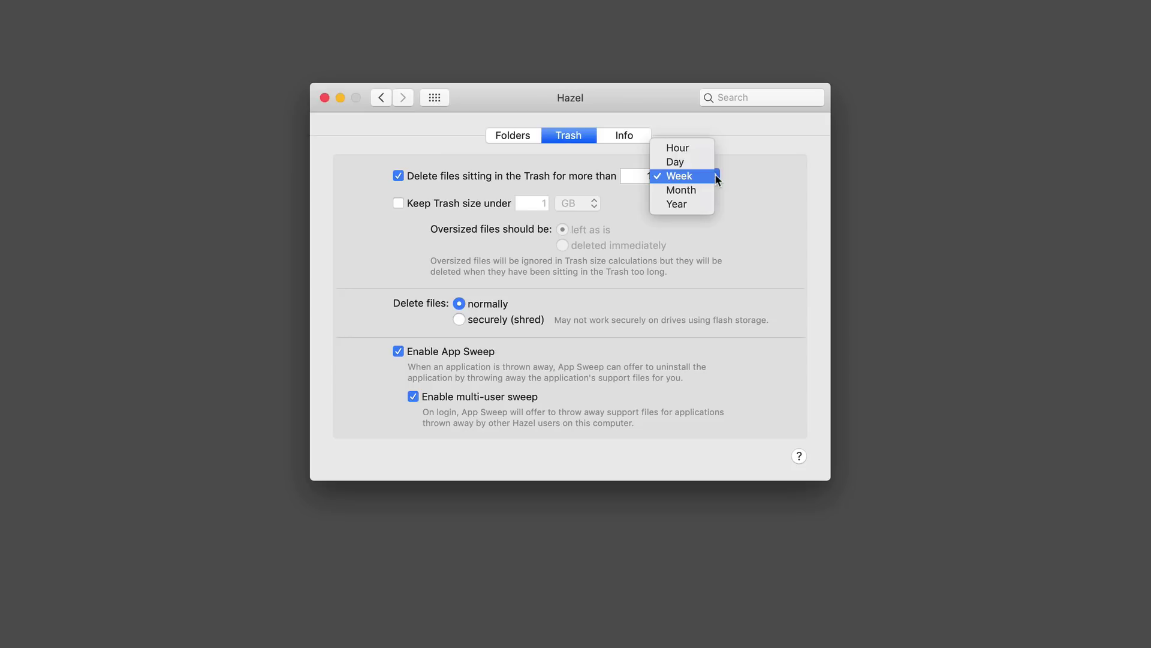
{"action": "left_click", "coordinate": [746, 185]}
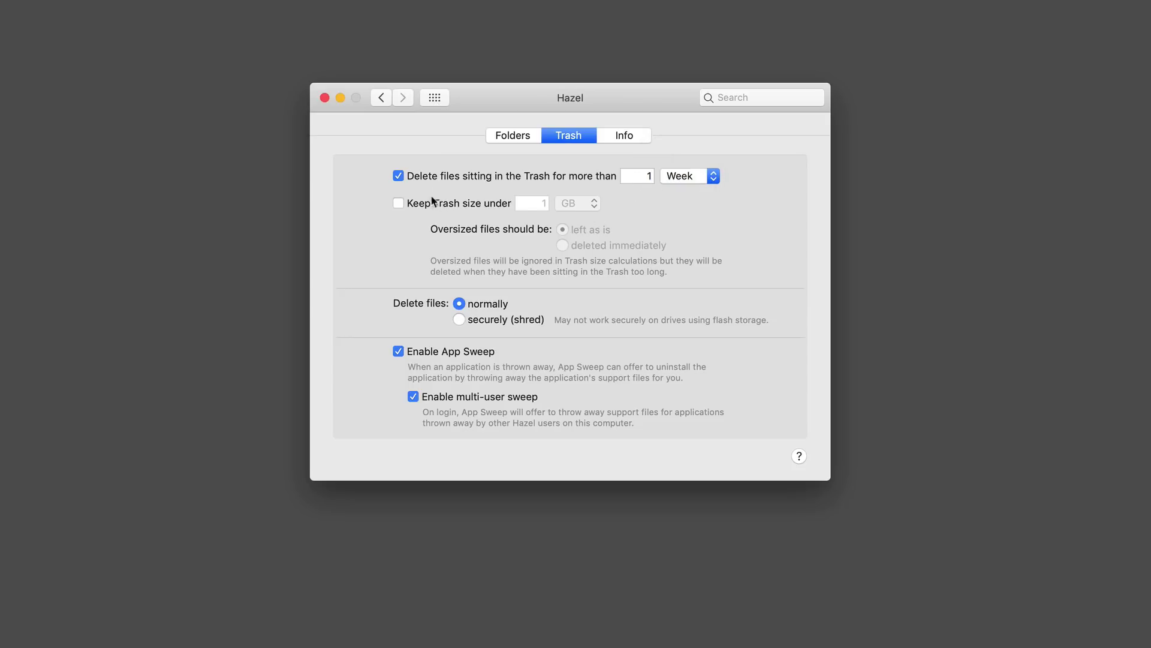
Step: Turn off both the 1-Week Trash deletion and the GB Trash size limit
{"action": "left_click", "coordinate": [398, 176]}
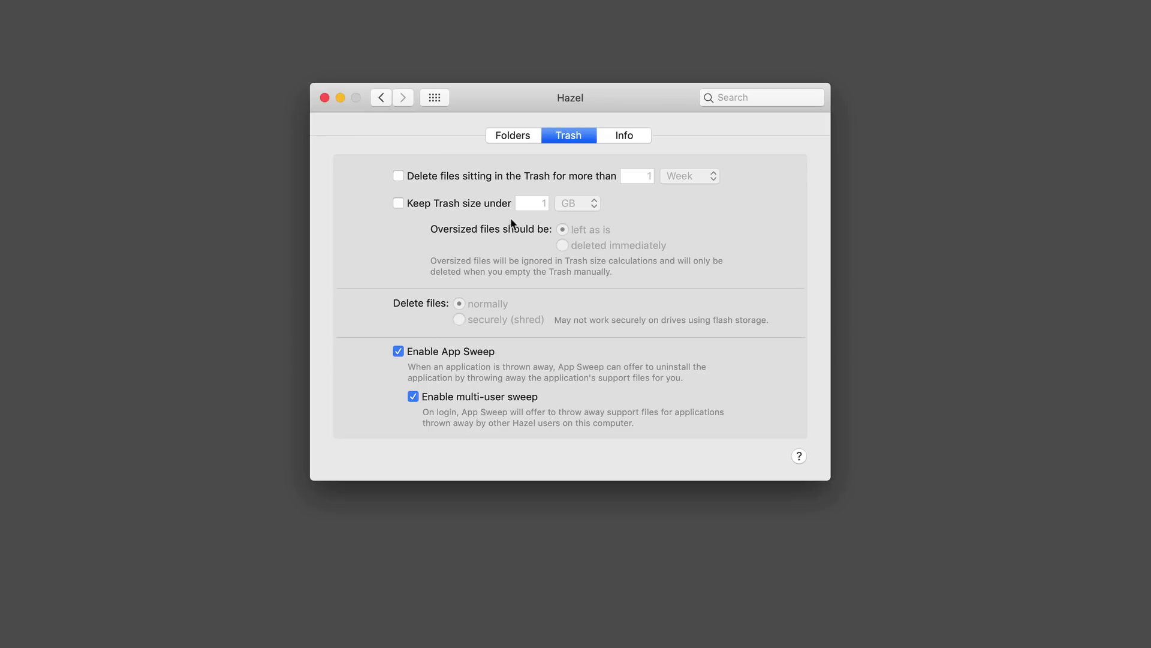
{"action": "left_click", "coordinate": [398, 203]}
{"action": "left_click", "coordinate": [595, 208]}
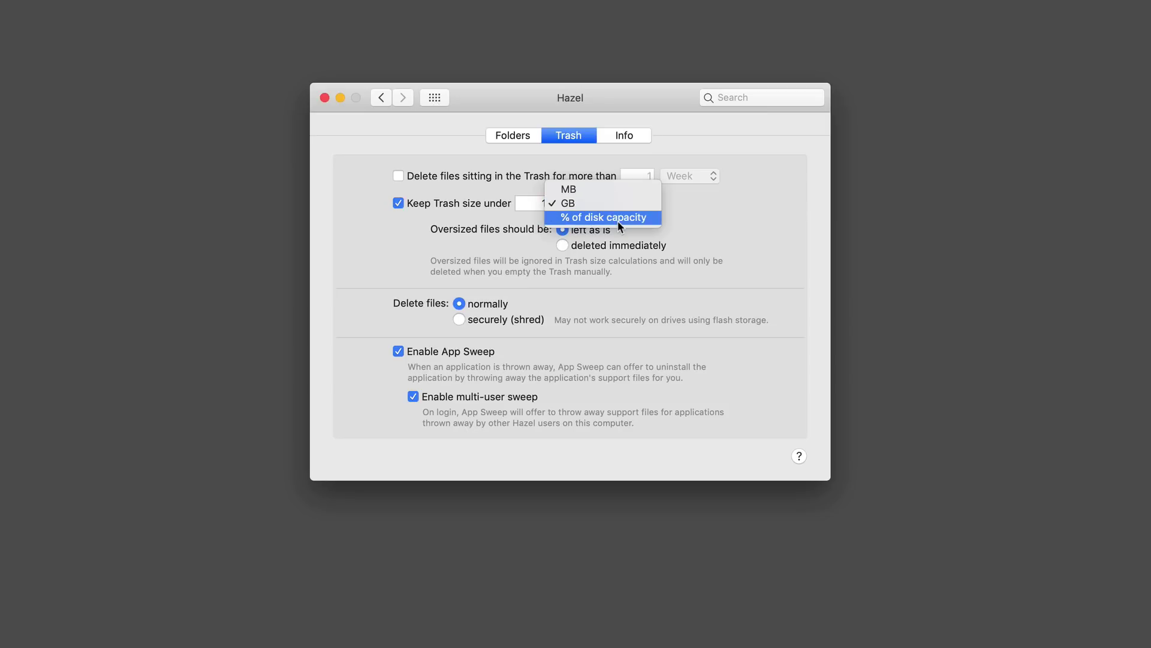
{"action": "left_click", "coordinate": [715, 205]}
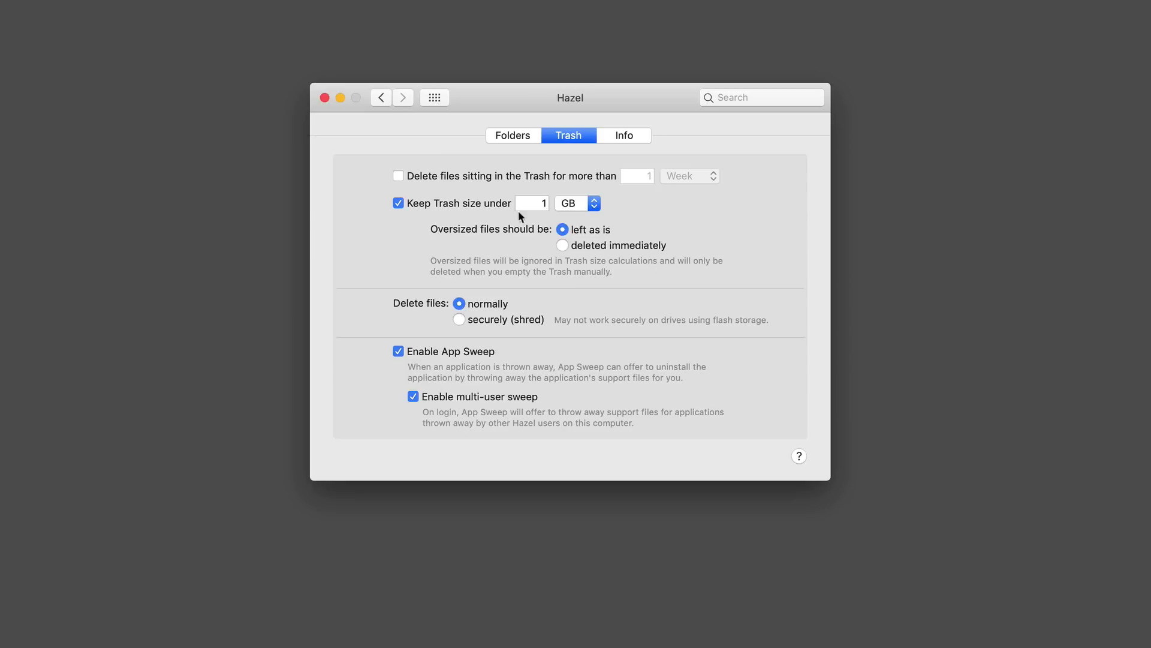
{"action": "left_click", "coordinate": [399, 203]}
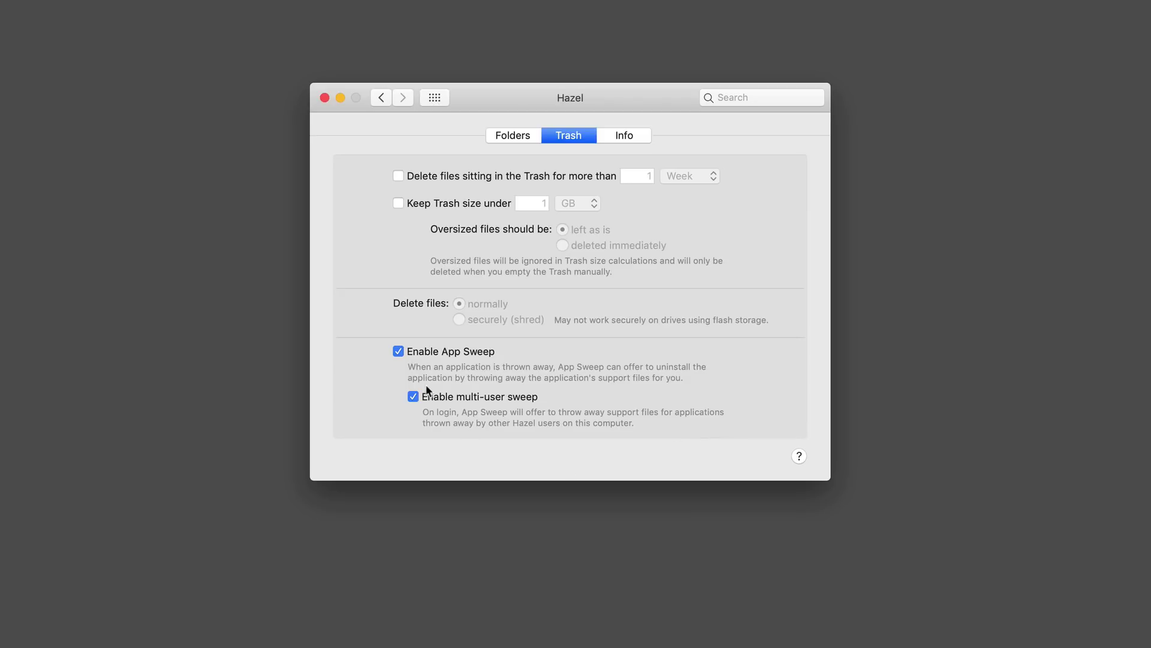
Step: Select Downloads on the Folders tab, cancel a started folder addition, and bring up the folder actions menu
{"action": "left_click", "coordinate": [512, 136]}
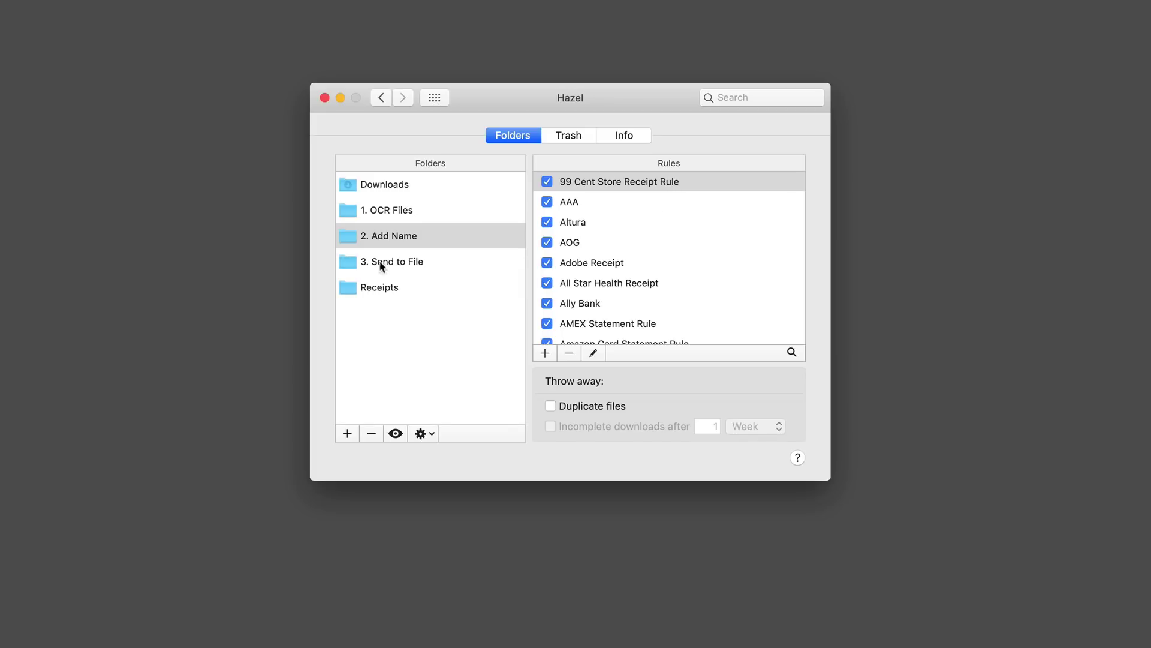
{"action": "left_click", "coordinate": [386, 187]}
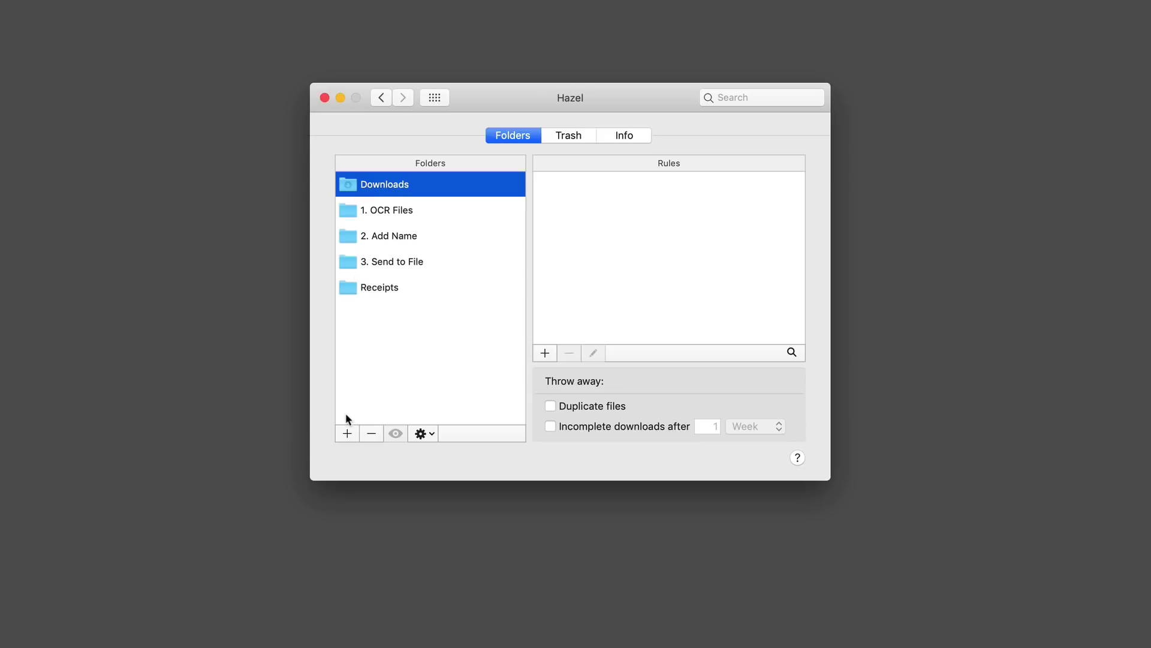
{"action": "left_click", "coordinate": [346, 431]}
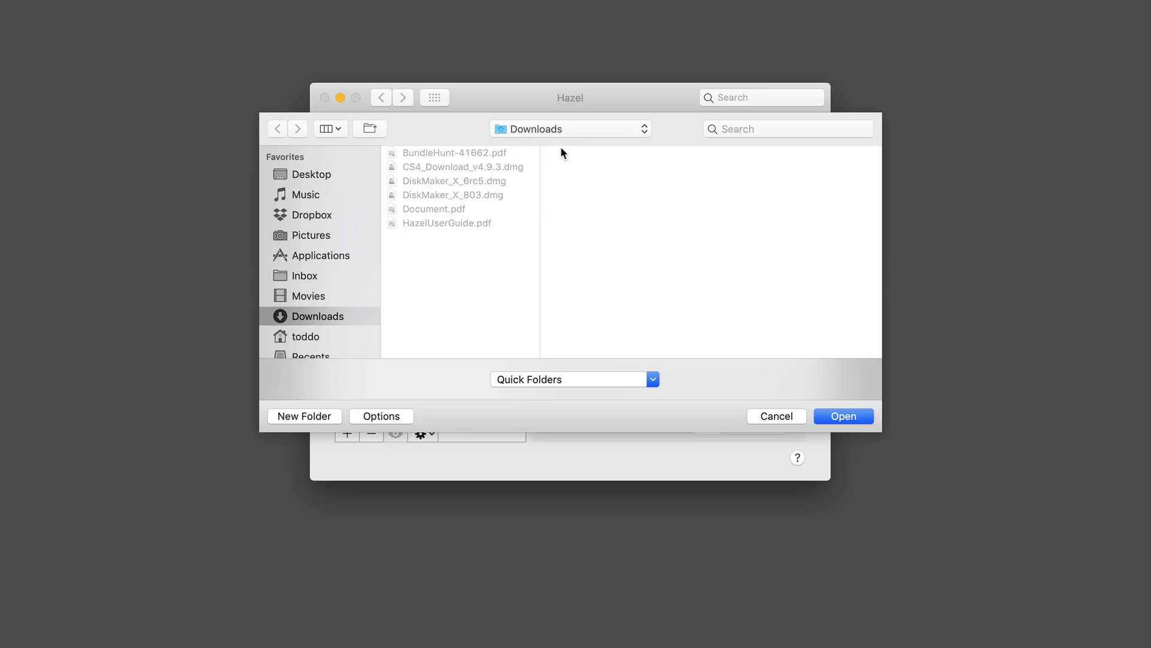
{"action": "left_click", "coordinate": [779, 416]}
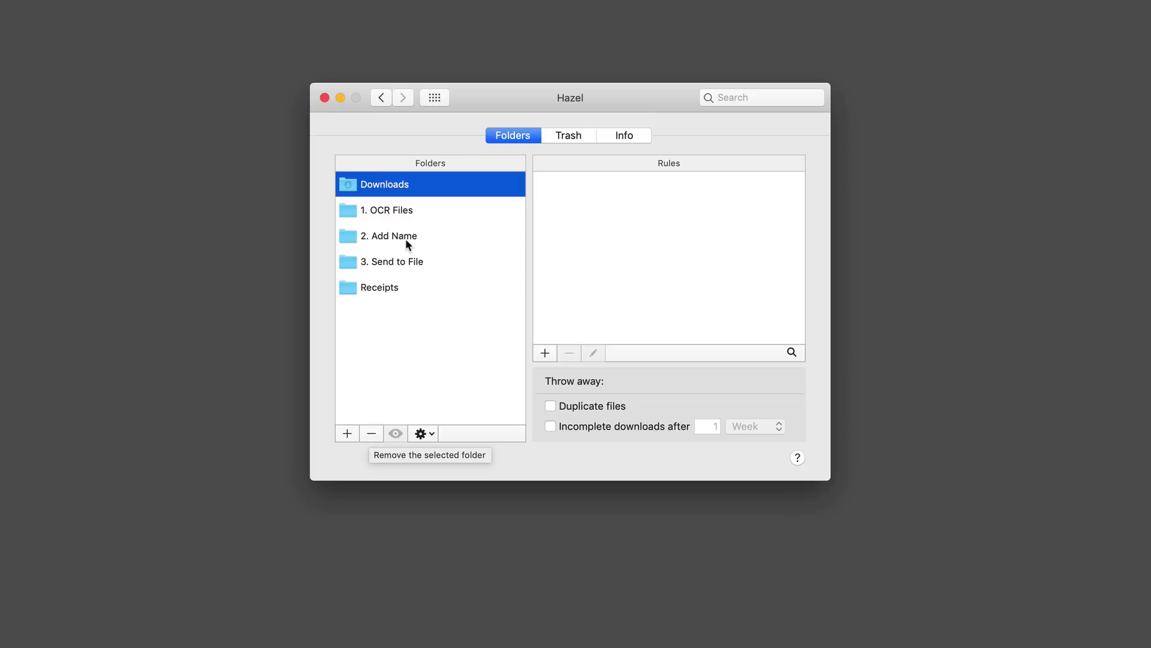
{"action": "left_click", "coordinate": [423, 433]}
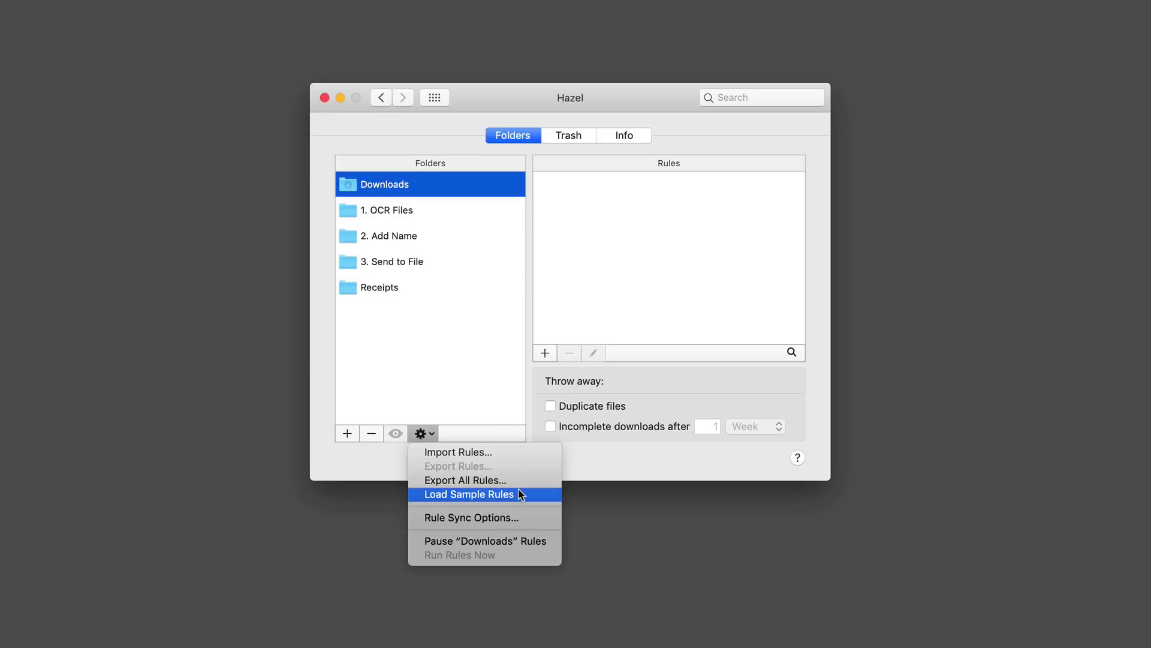
{"action": "left_click", "coordinate": [517, 521]}
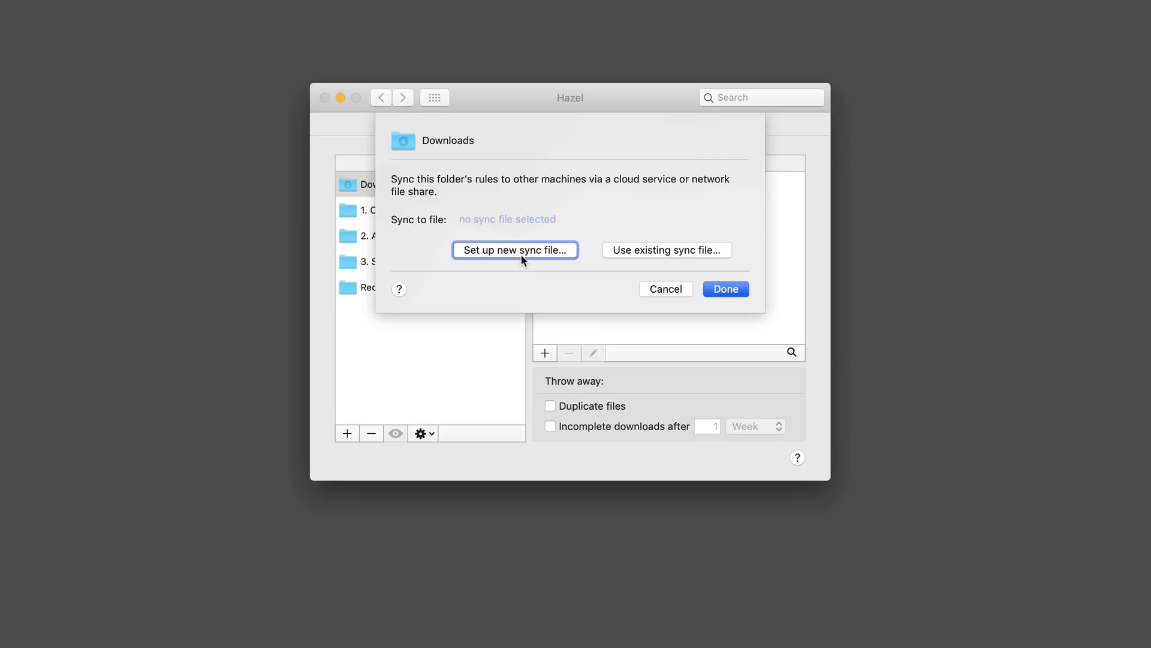
{"action": "left_click", "coordinate": [655, 291]}
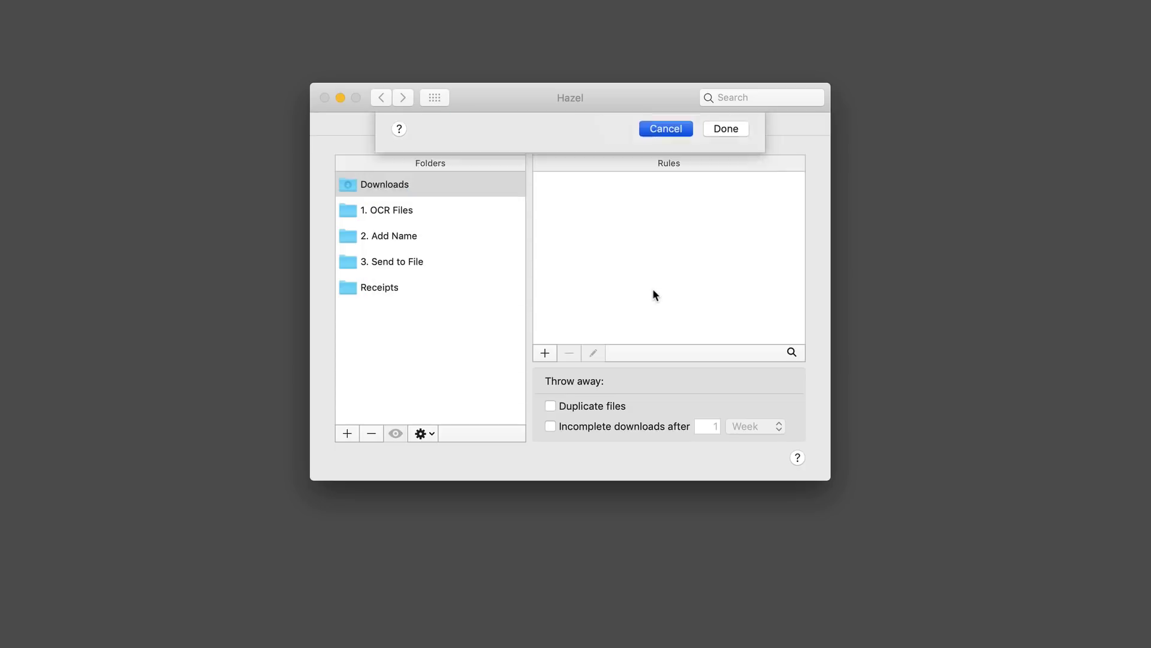
{"action": "left_click", "coordinate": [432, 433]}
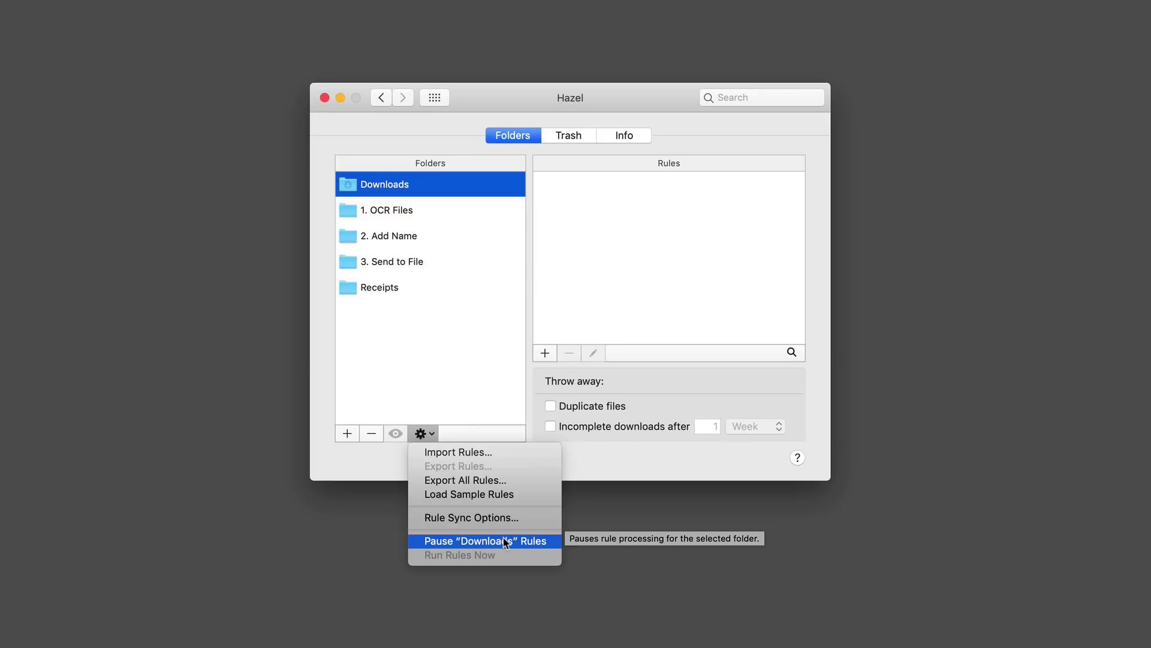
{"action": "left_click", "coordinate": [602, 467]}
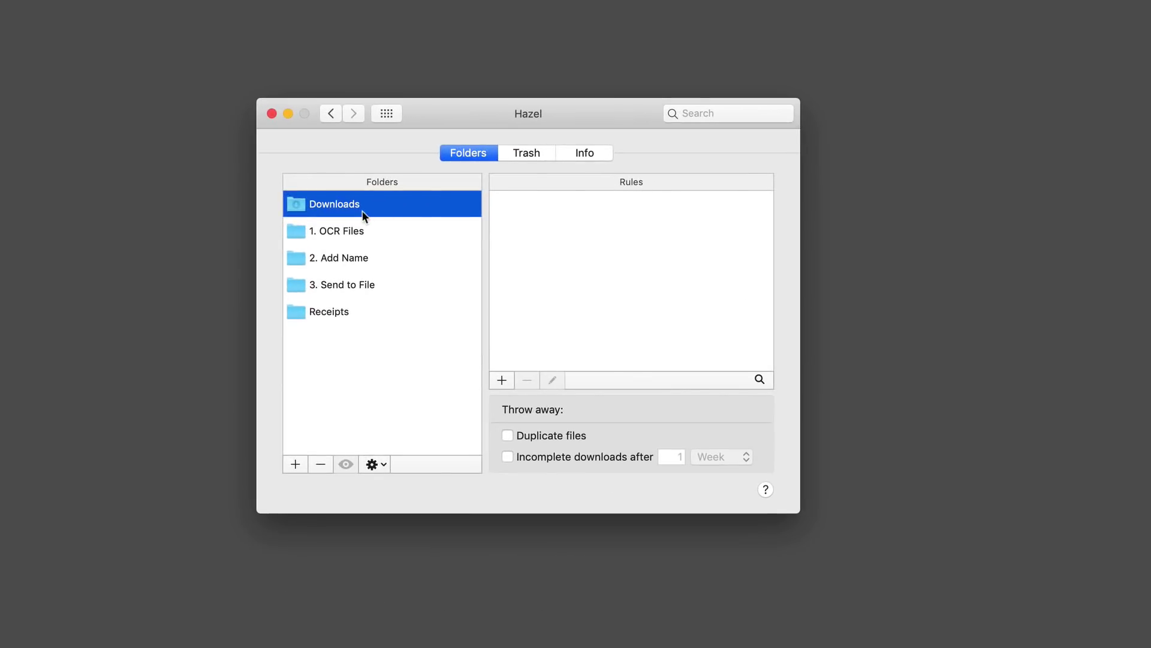
Step: Create a new Downloads rule named 'dmg rule' that requires all conditions to match
{"action": "left_click", "coordinate": [502, 380]}
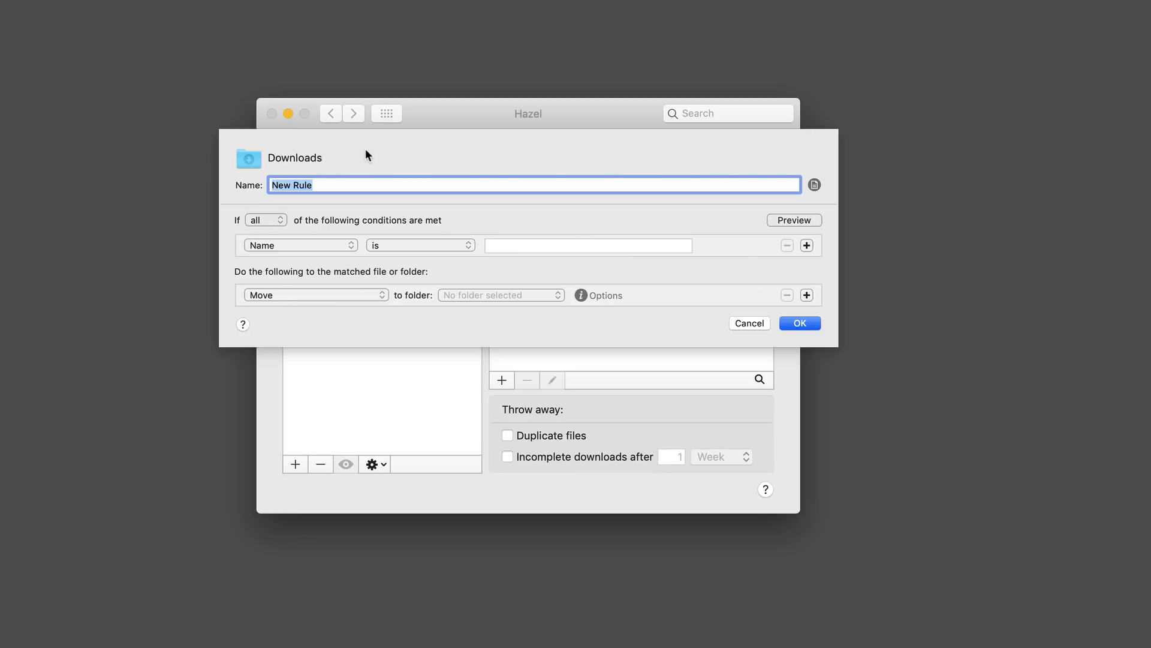
{"action": "type", "text": "dmg rule"}
{"action": "left_click", "coordinate": [280, 220]}
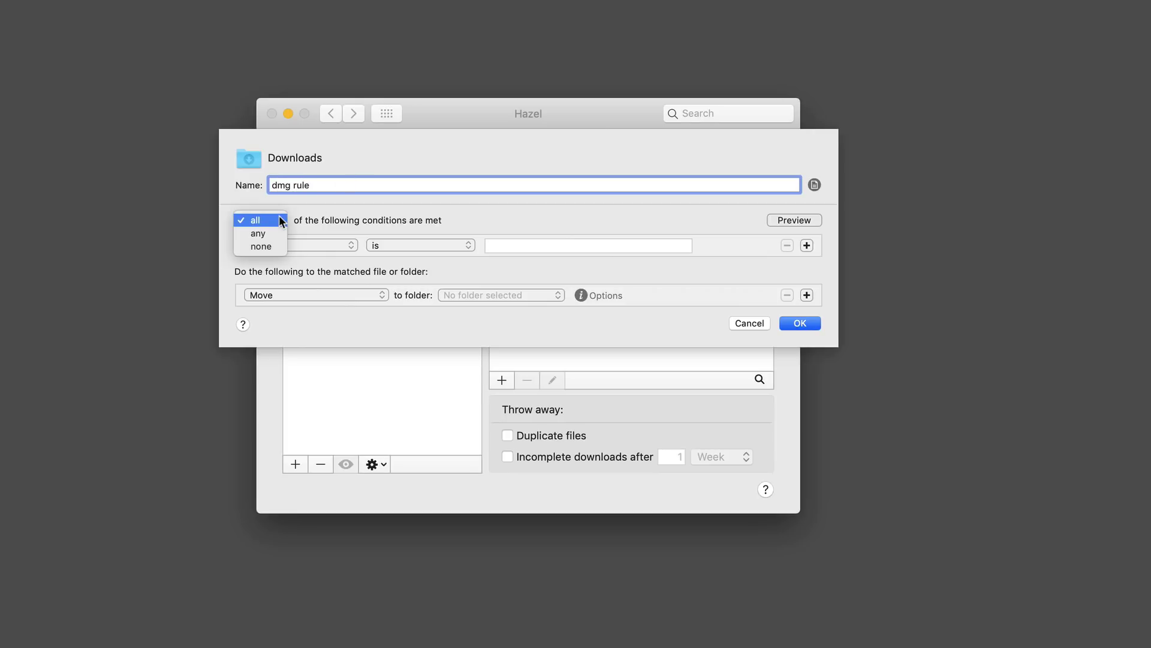
{"action": "left_click", "coordinate": [339, 219]}
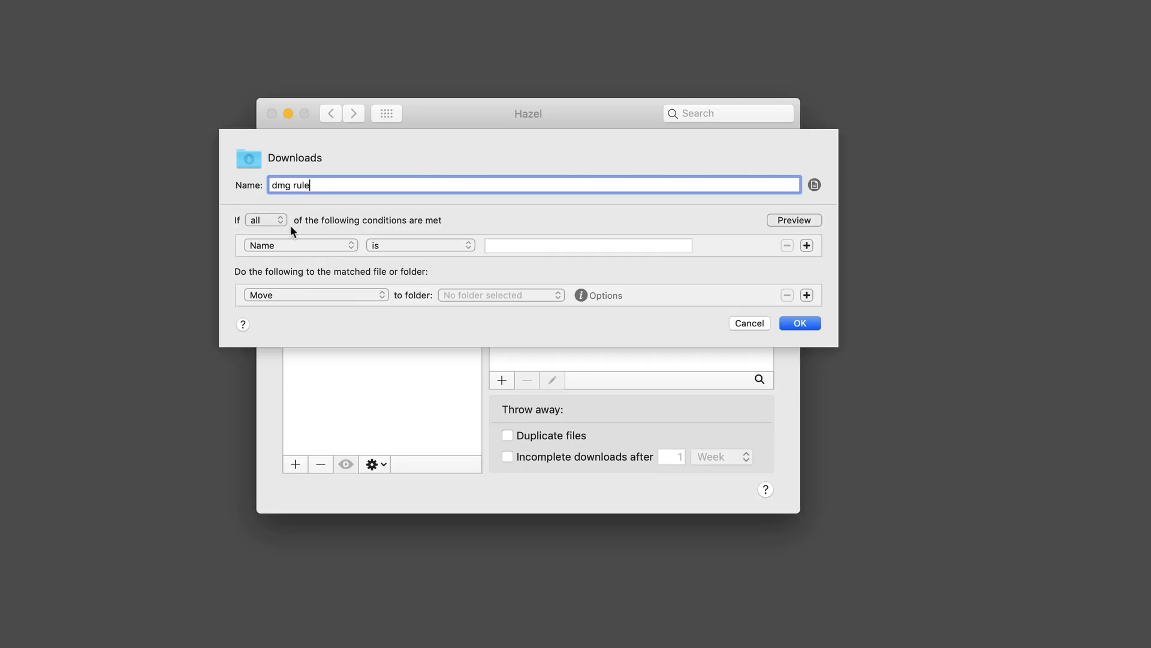
Step: Set the rule's condition to Extension is dmg
{"action": "left_click", "coordinate": [353, 246]}
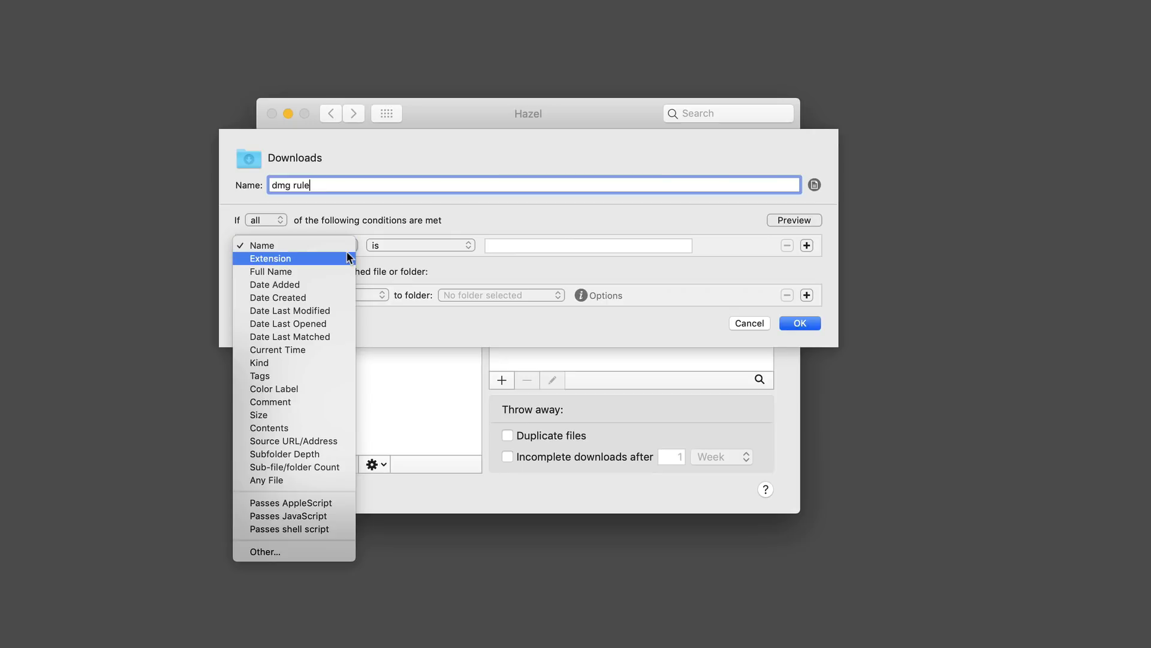
{"action": "left_click", "coordinate": [349, 258]}
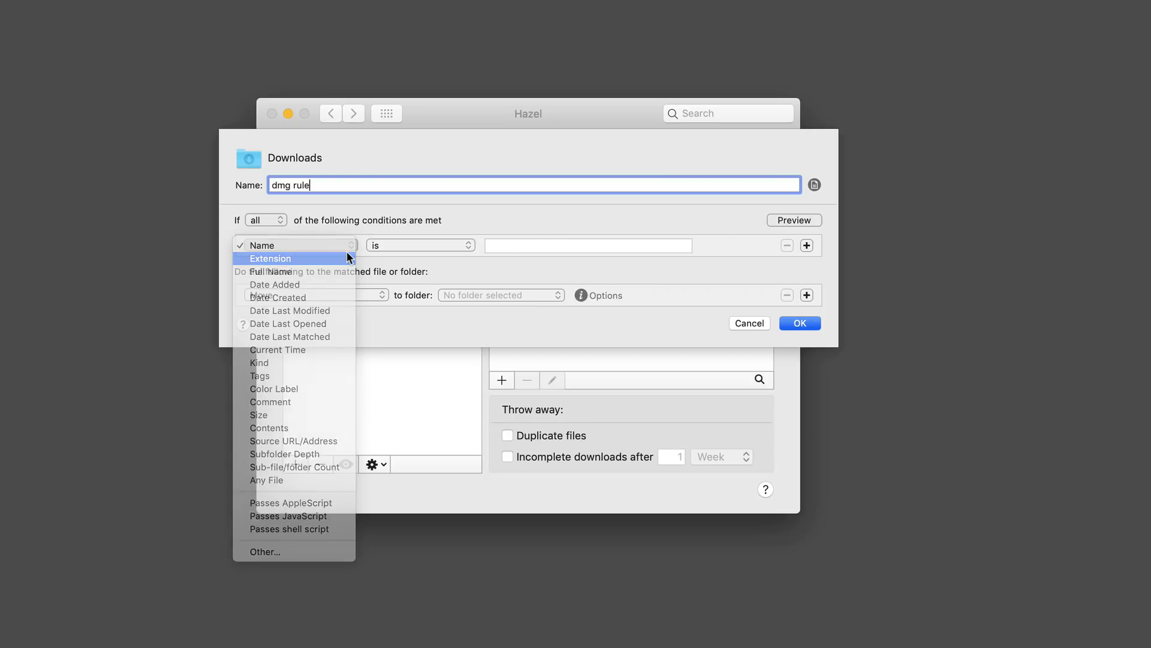
{"action": "left_click", "coordinate": [470, 246]}
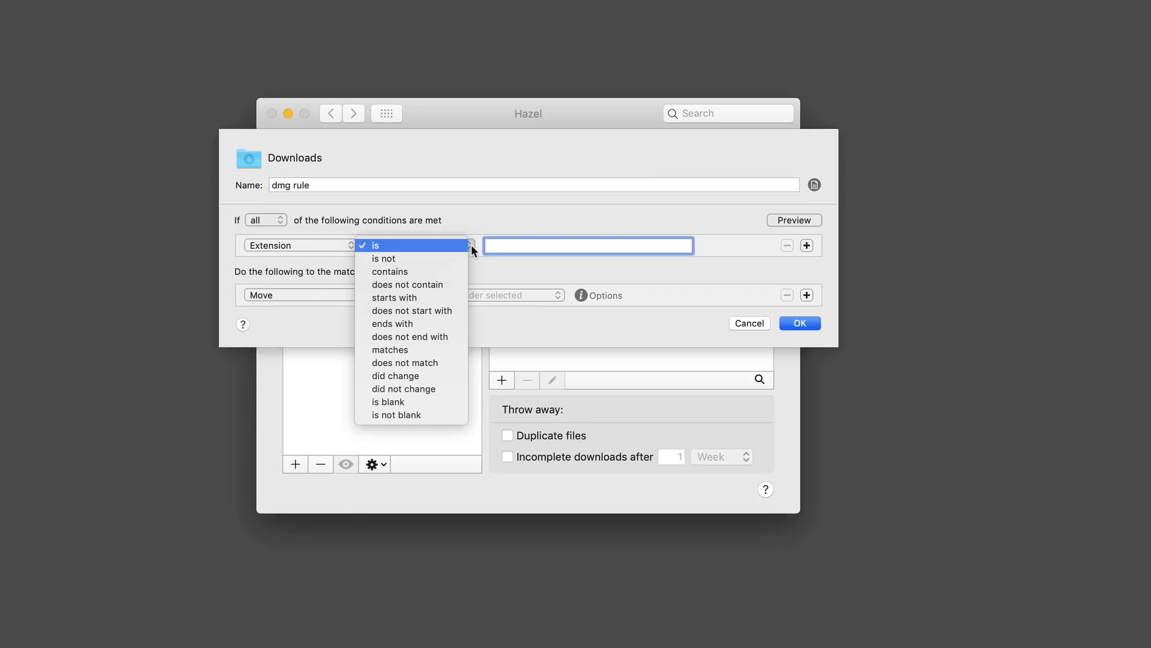
{"action": "left_click", "coordinate": [503, 262]}
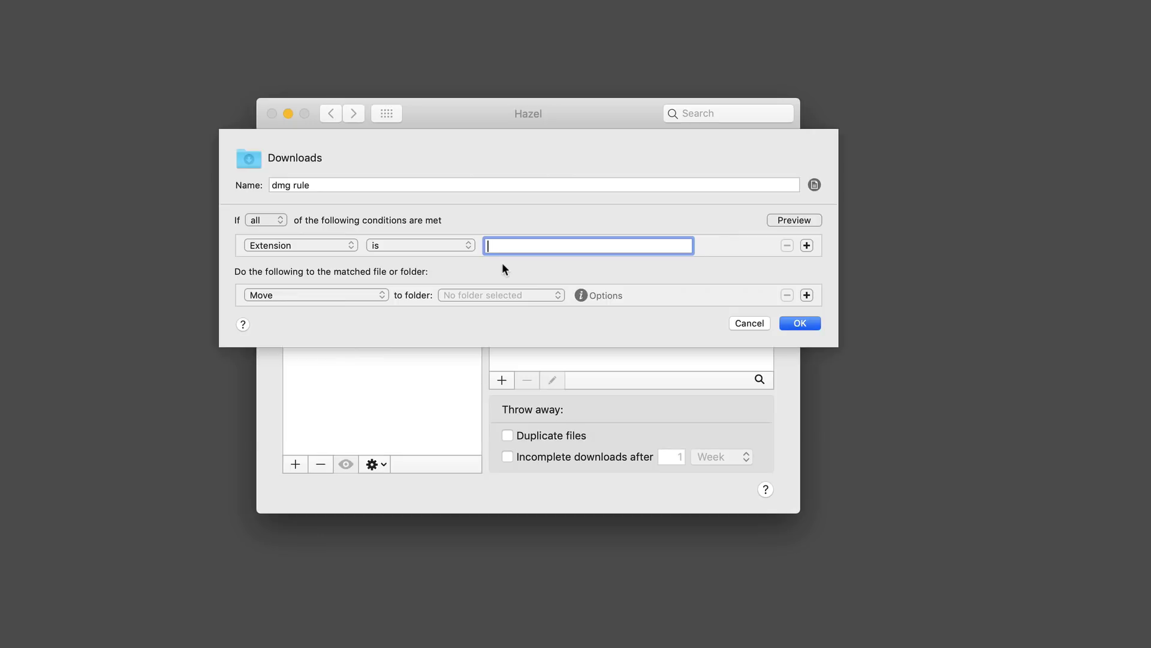
{"action": "type", "text": "dmg"}
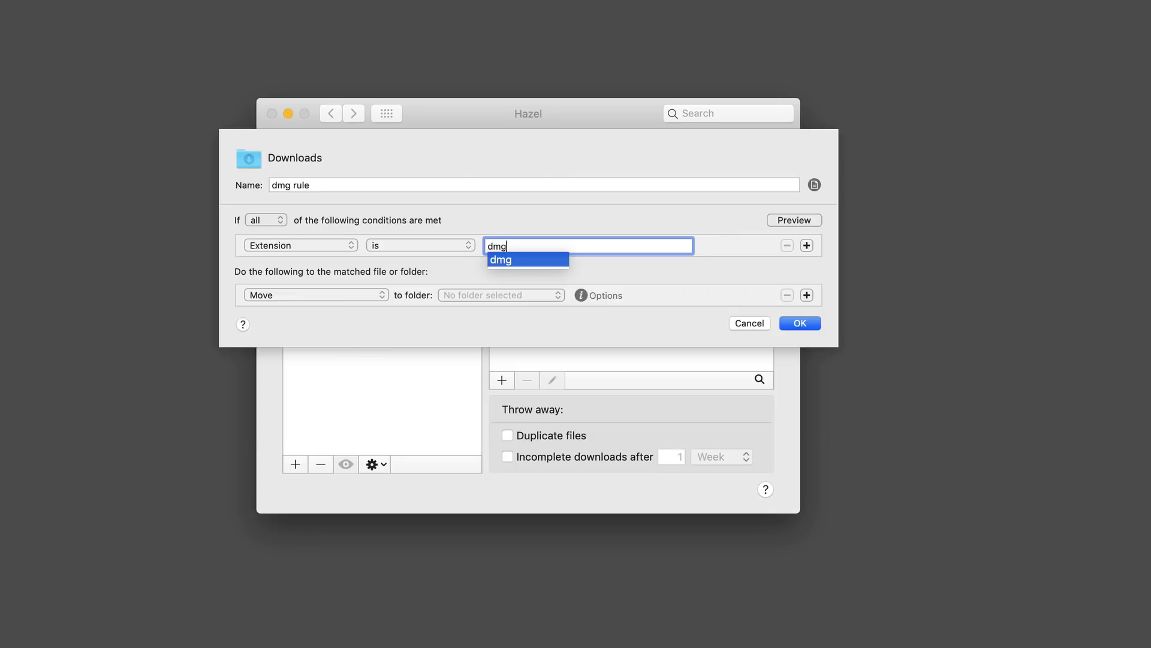
{"action": "key", "text": "Return"}
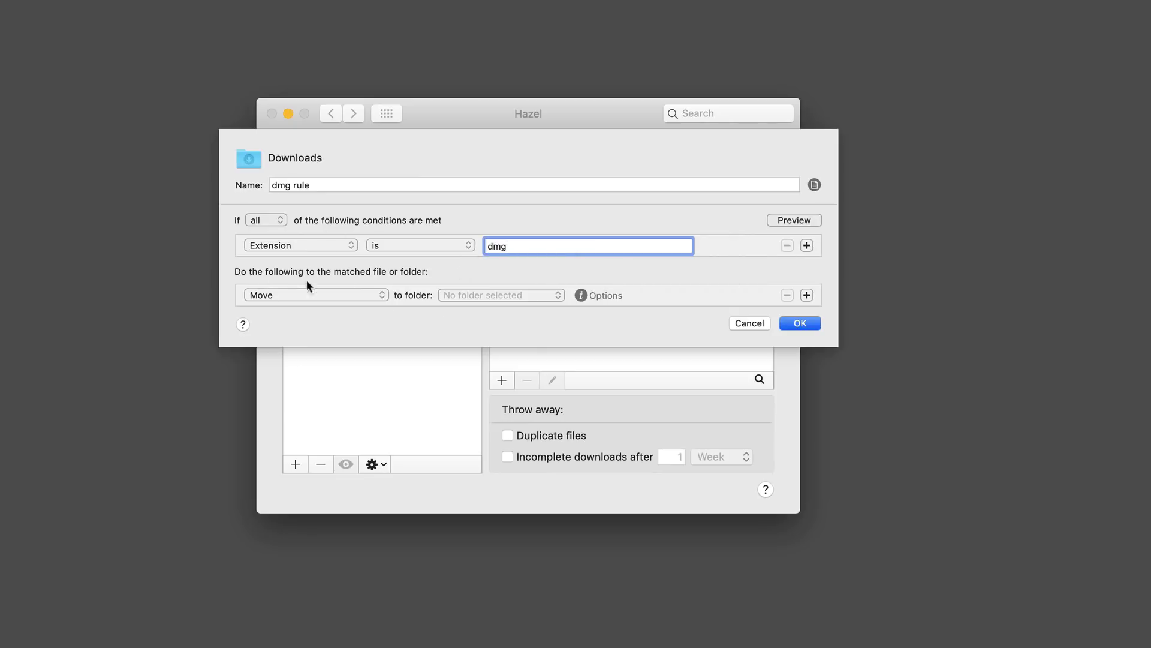
Step: Change the rule's action to add the tag 'Software'
{"action": "left_click", "coordinate": [384, 295]}
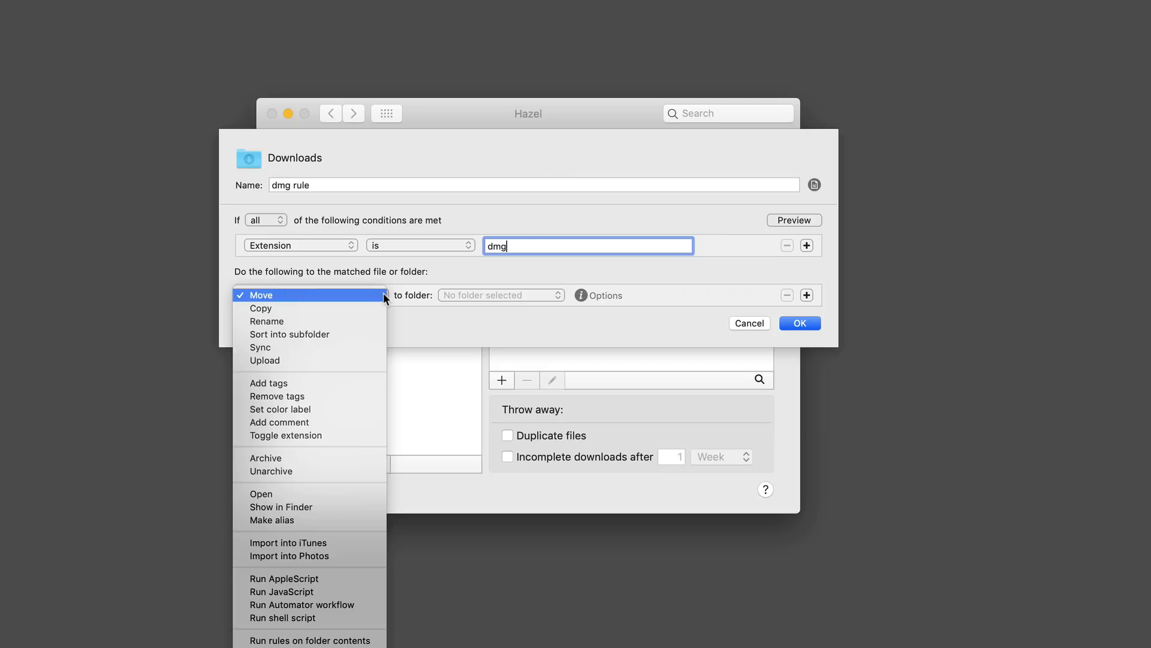
{"action": "left_click", "coordinate": [340, 382]}
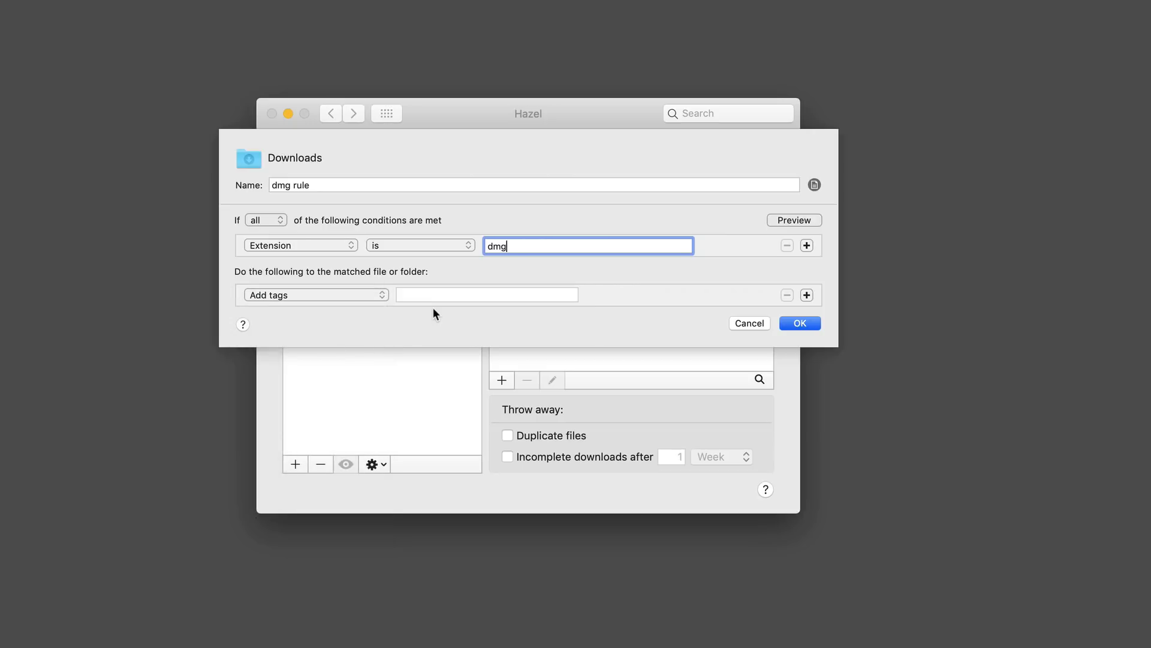
{"action": "left_click", "coordinate": [426, 296]}
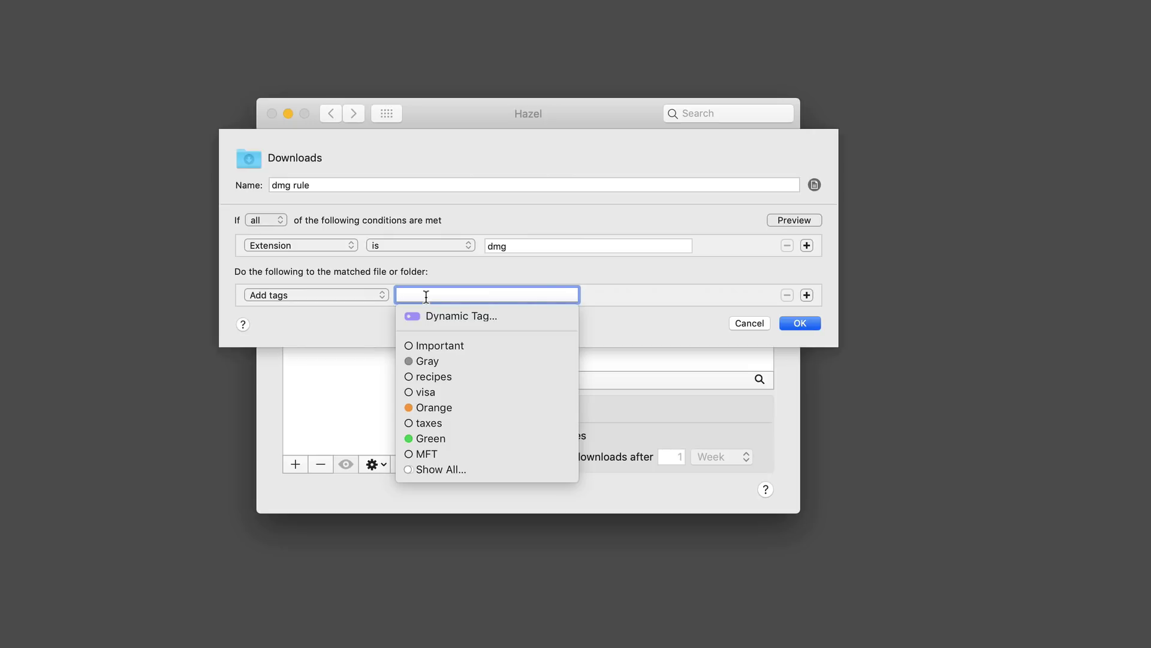
{"action": "type", "text": "software"}
{"action": "left_click", "coordinate": [480, 314]}
{"action": "left_click", "coordinate": [631, 316]}
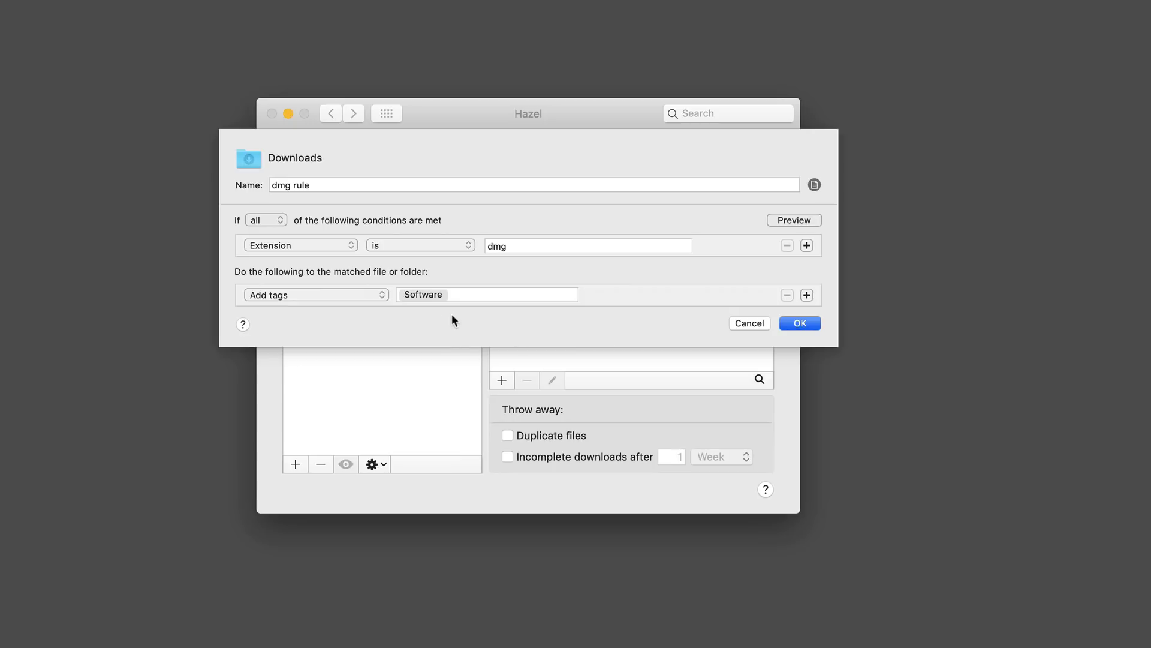
Step: Add a second action moving matching files to the dmg folder inside Downloads
{"action": "left_click", "coordinate": [807, 295]}
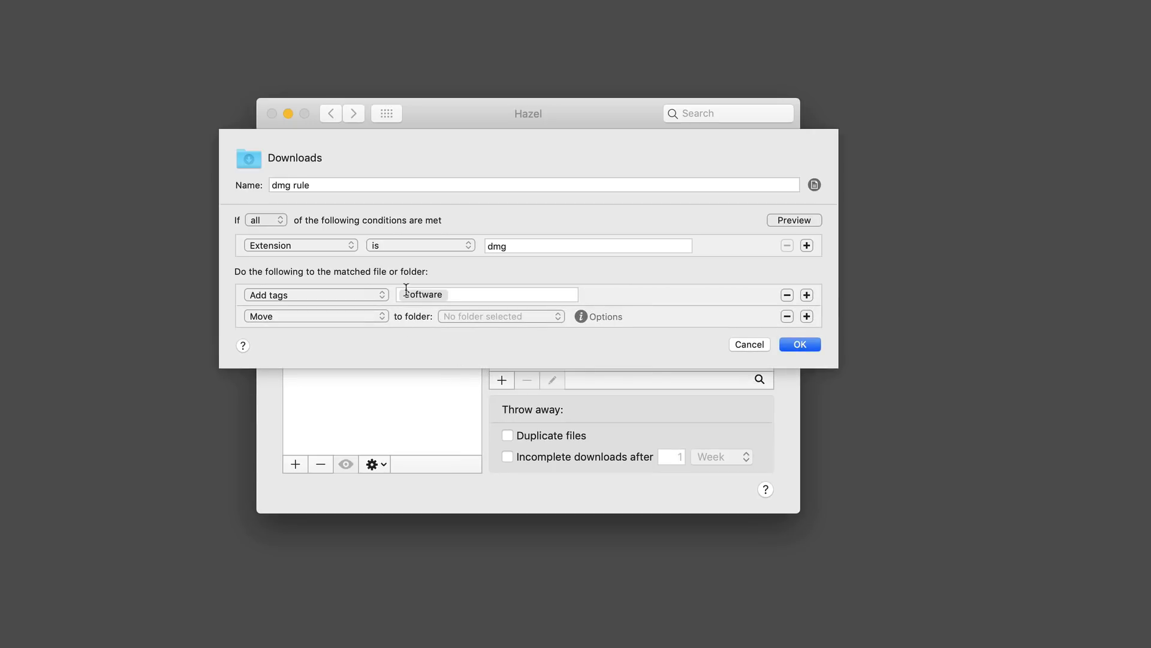
{"action": "left_click", "coordinate": [553, 316]}
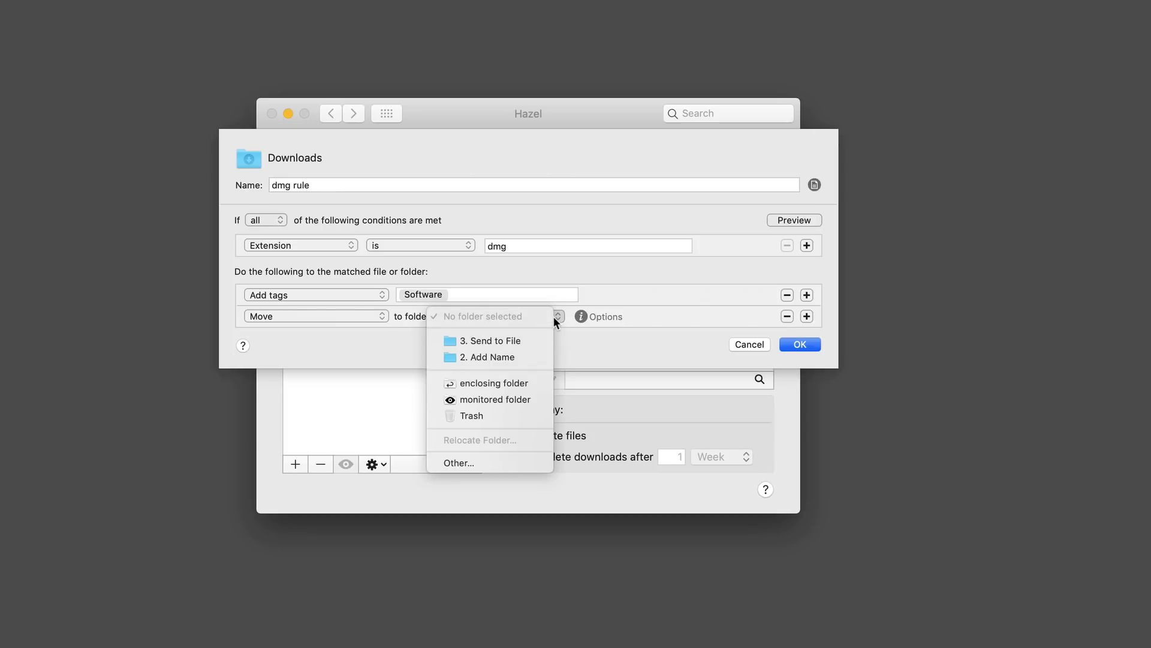
{"action": "left_click", "coordinate": [488, 461]}
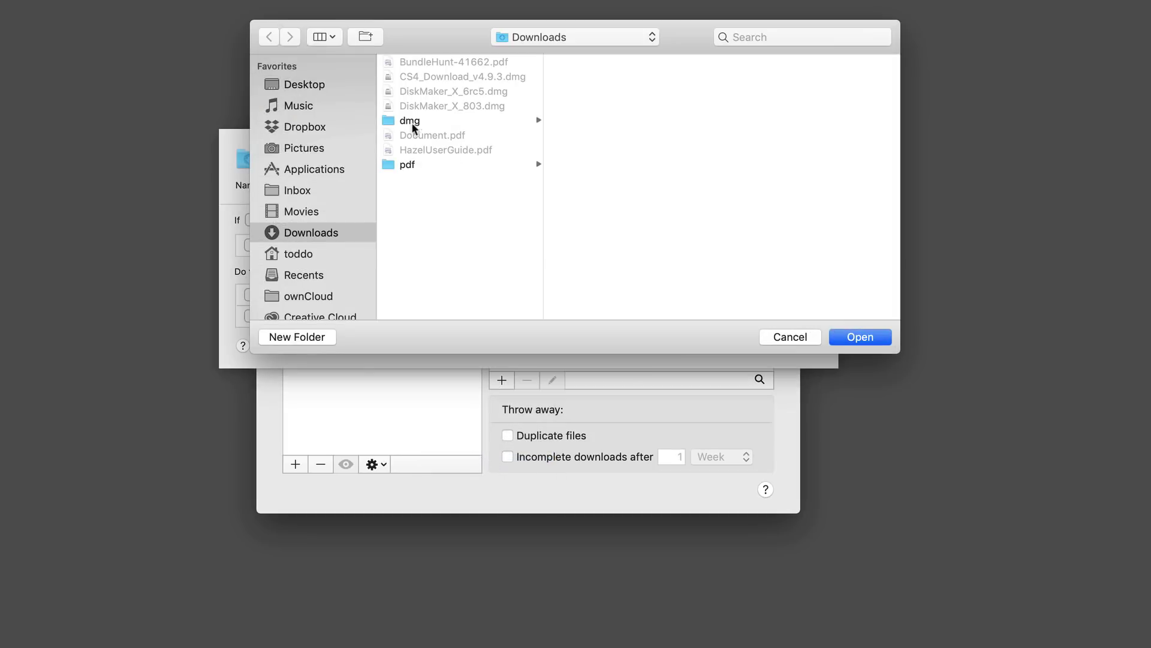
{"action": "left_click", "coordinate": [410, 123]}
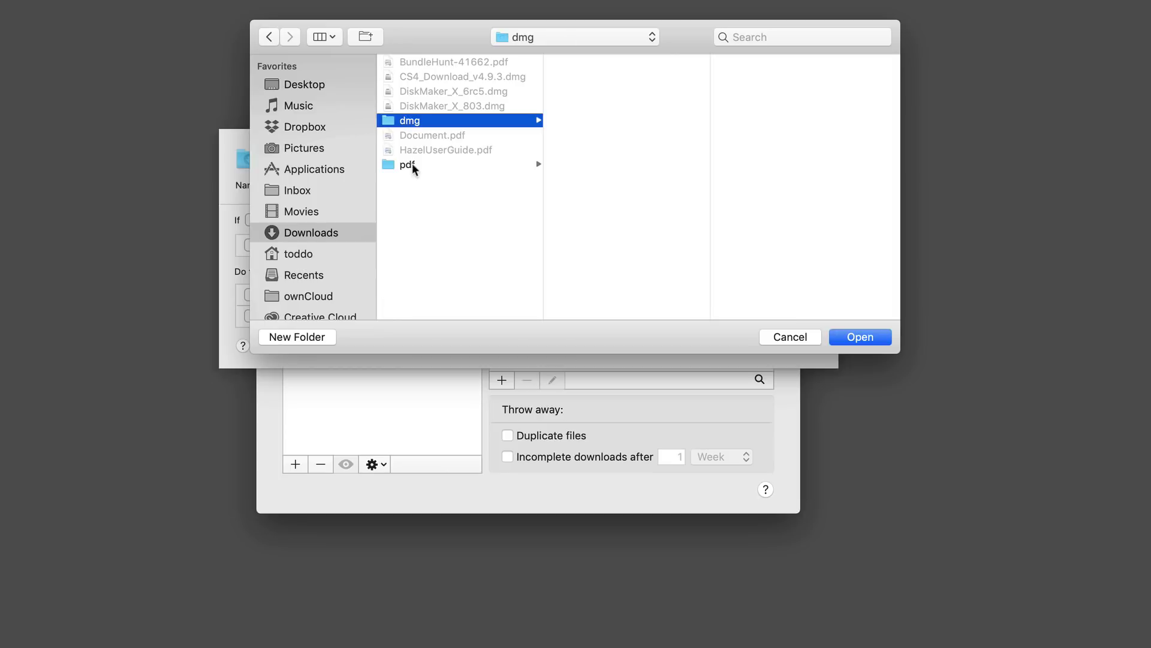
{"action": "left_click", "coordinate": [856, 339]}
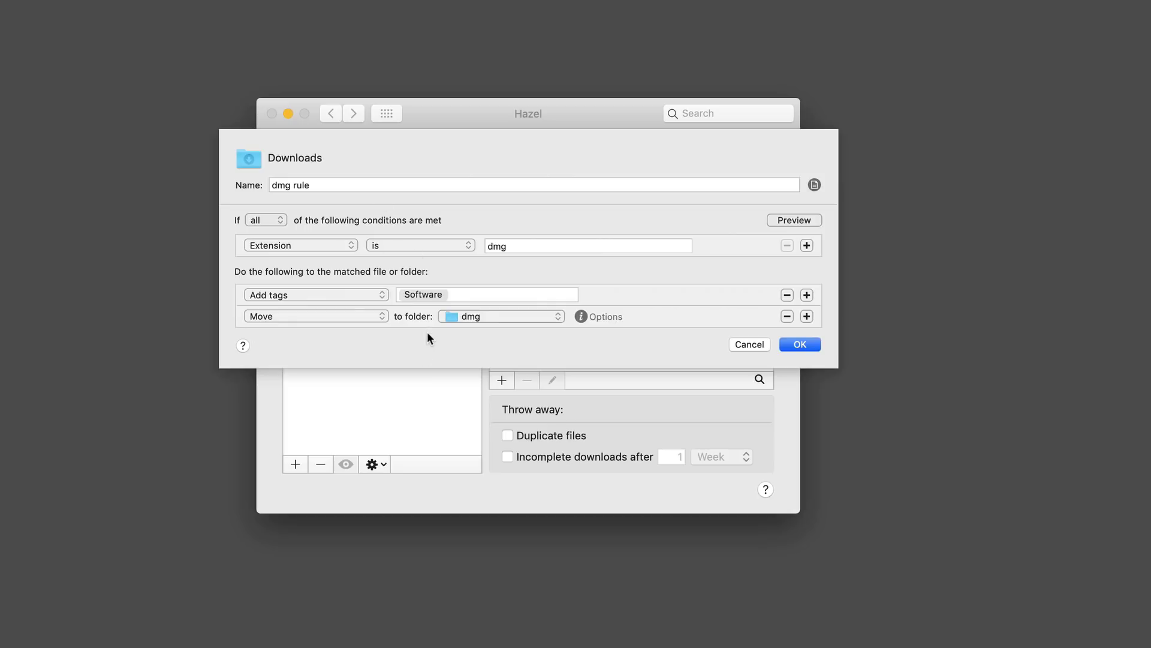
Step: Preview the rule against DiskMaker_X_803.dmg, then save it with OK
{"action": "left_click", "coordinate": [787, 224]}
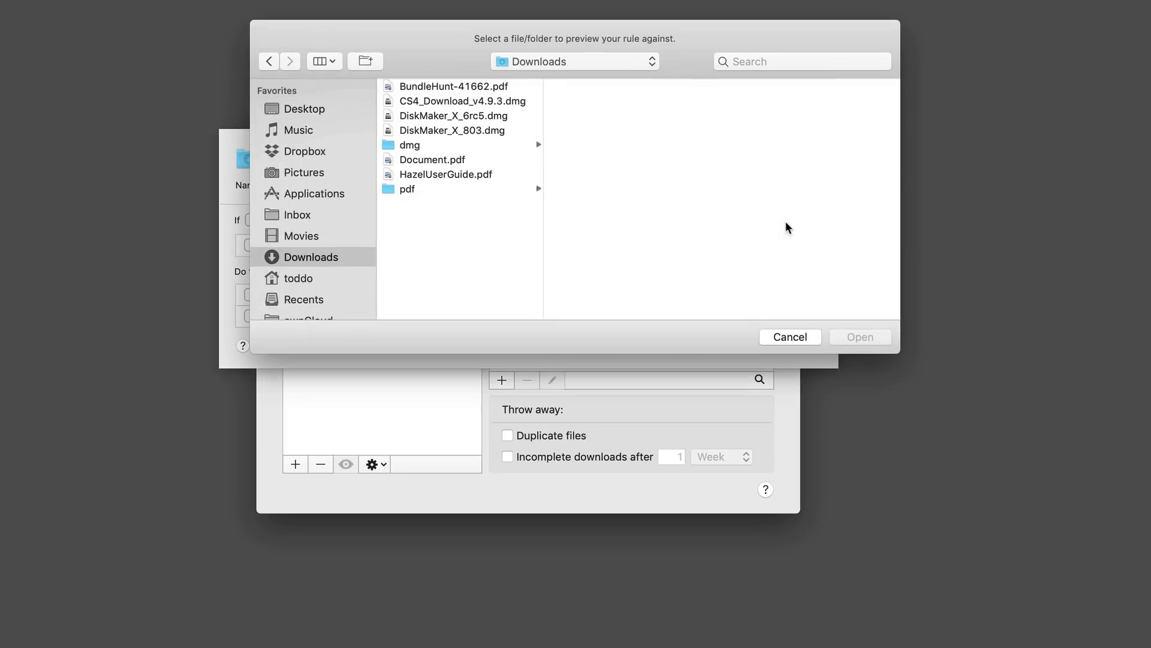
{"action": "left_click", "coordinate": [473, 129]}
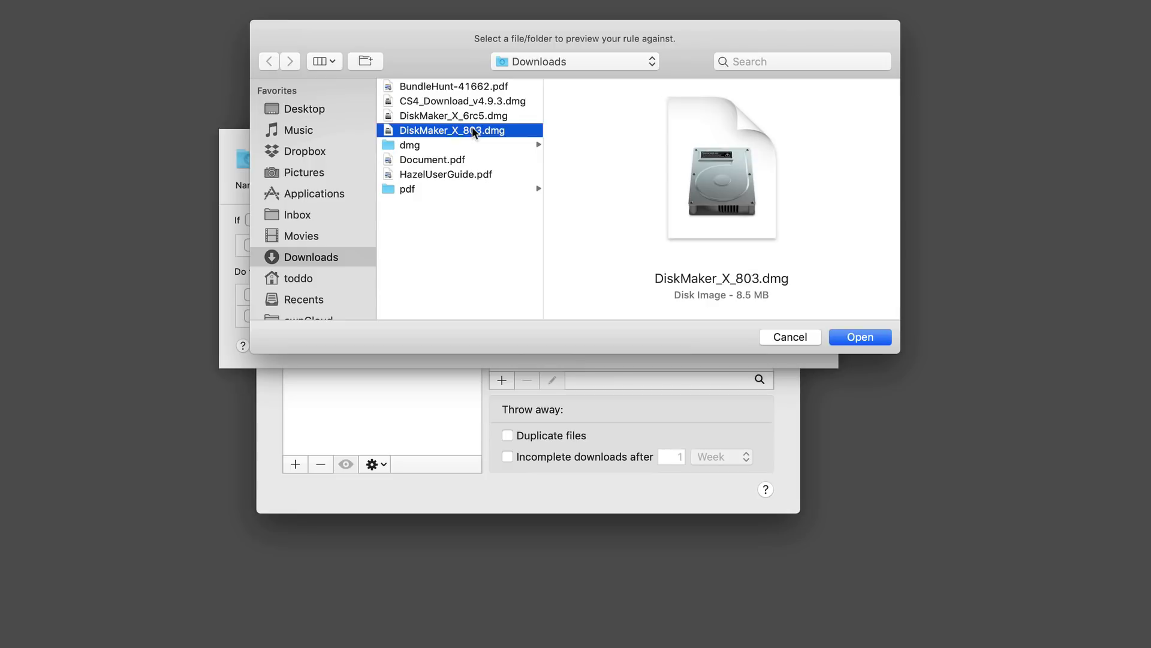
{"action": "left_click", "coordinate": [859, 335]}
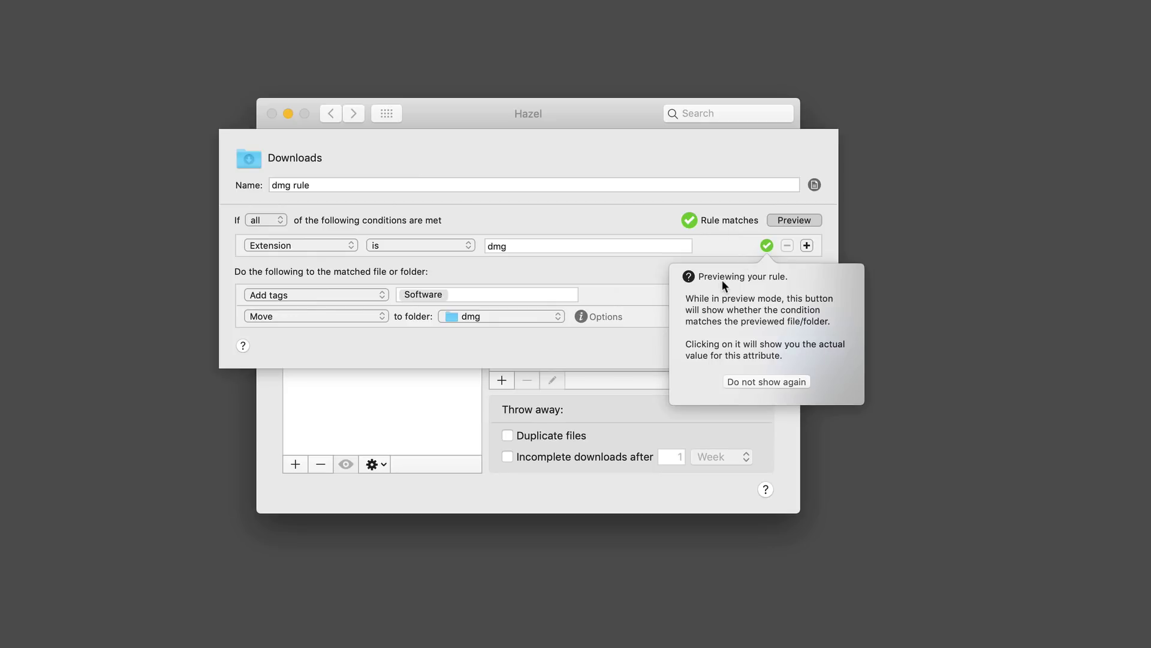
{"action": "left_click", "coordinate": [759, 250]}
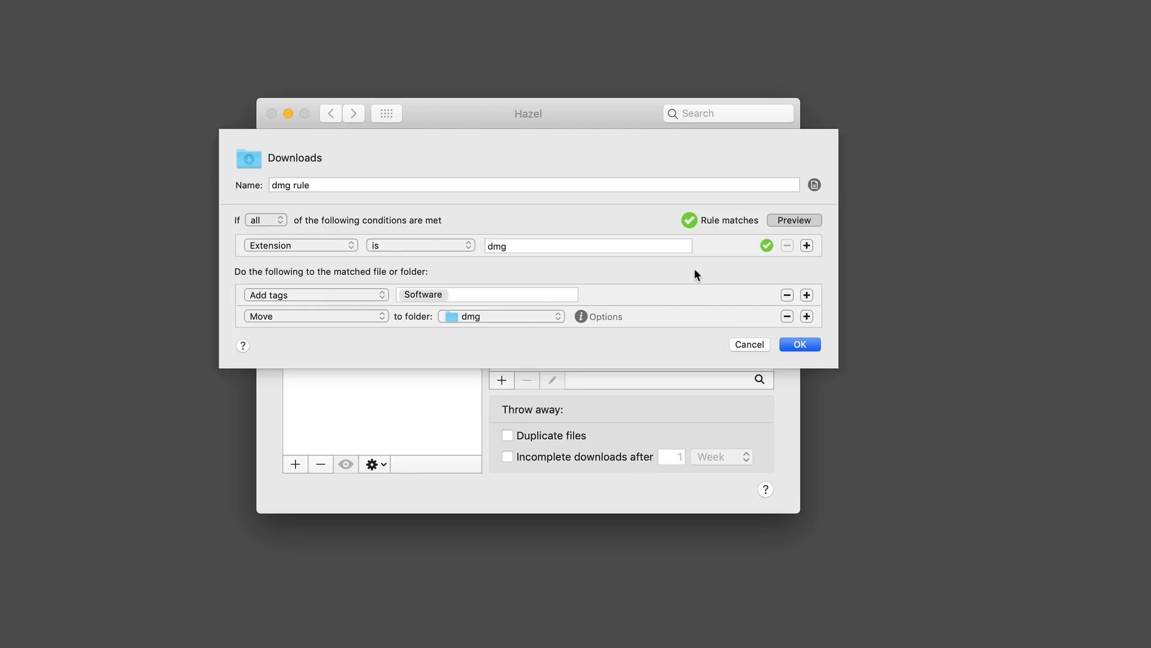
{"action": "left_click", "coordinate": [799, 345]}
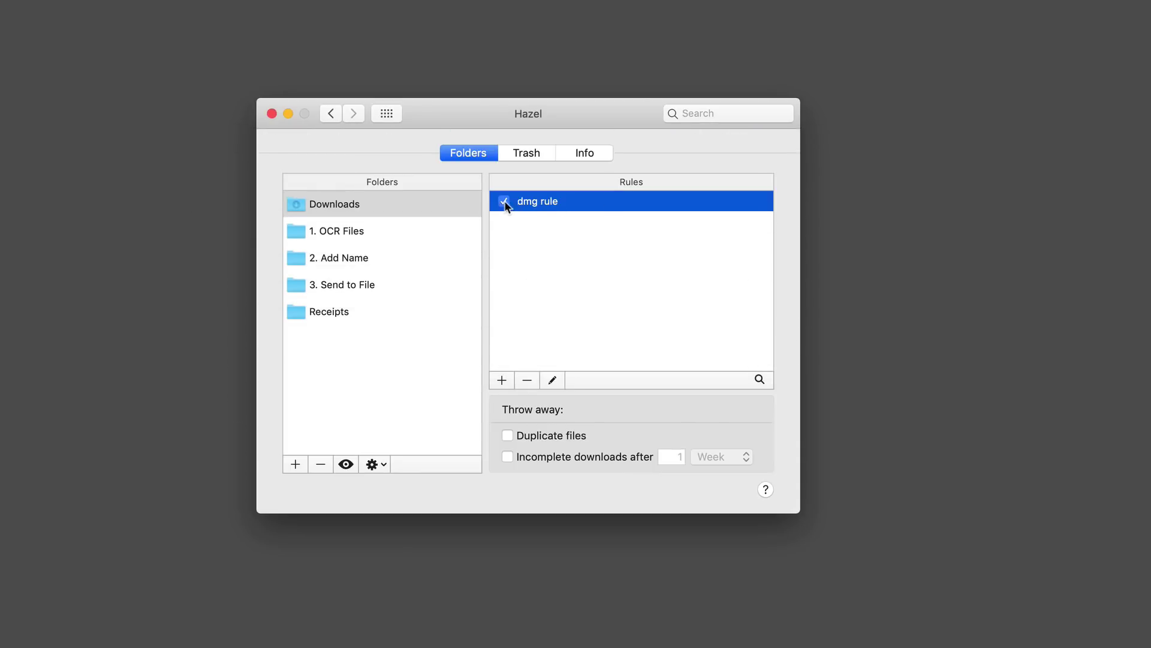
Step: Show Downloads in a new Finder window with three .dmg files, leaving the dmg rule re-enabled
{"action": "left_click", "coordinate": [504, 201]}
{"action": "key", "text": "super+alt+space"}
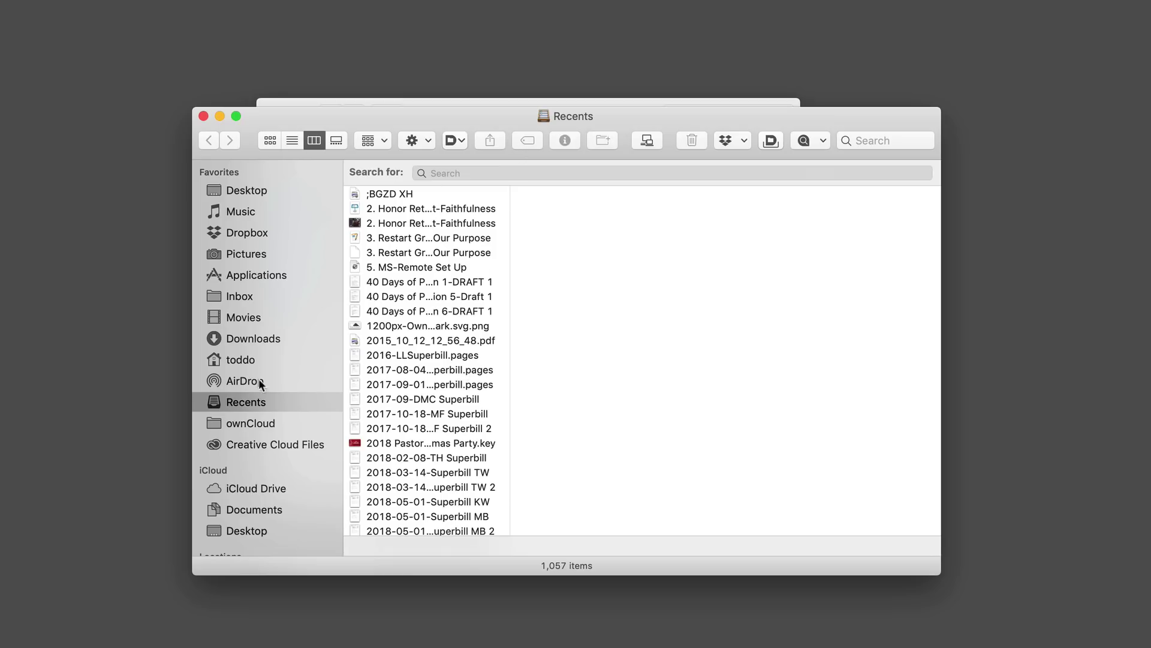
{"action": "left_click", "coordinate": [256, 335]}
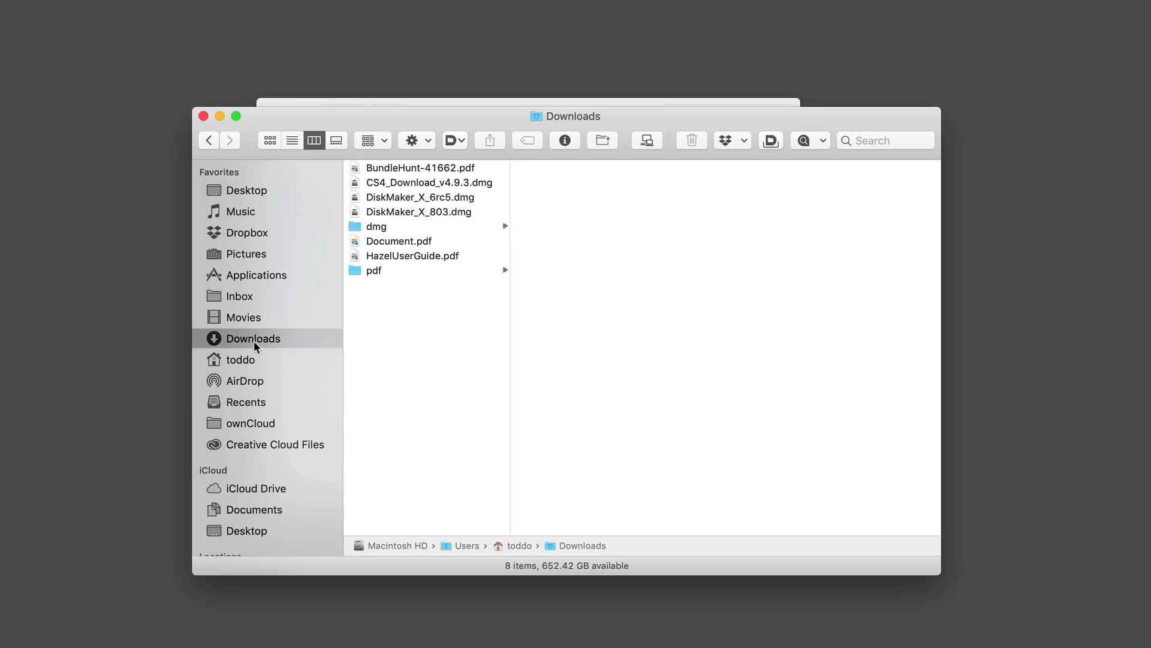
{"action": "left_click", "coordinate": [476, 101]}
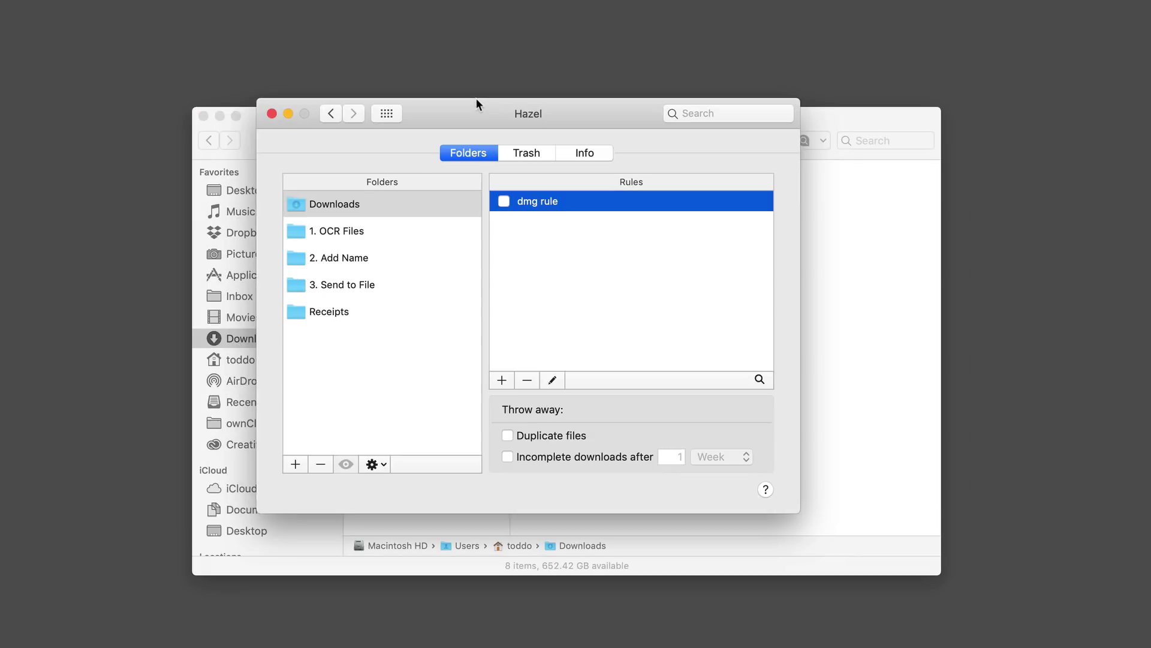
{"action": "left_click", "coordinate": [504, 201]}
{"action": "left_click", "coordinate": [850, 308]}
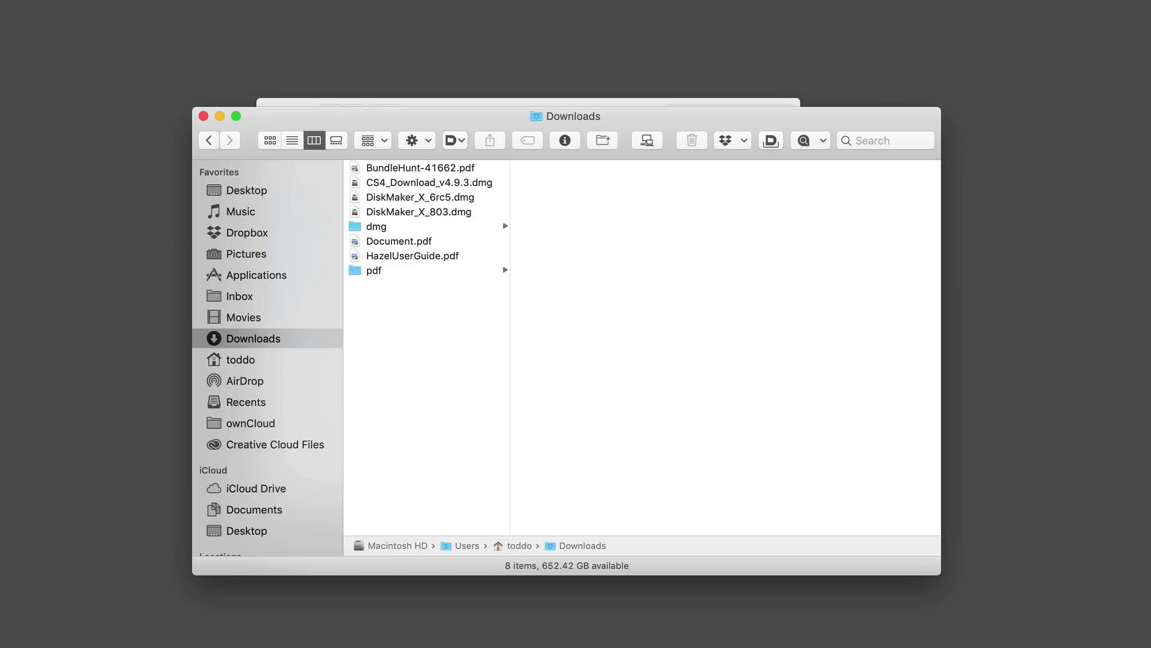
Step: Run the Downloads rules from the Hazel menu-bar icon, moving two .dmg files into dmg
{"action": "left_click", "coordinate": [889, 7]}
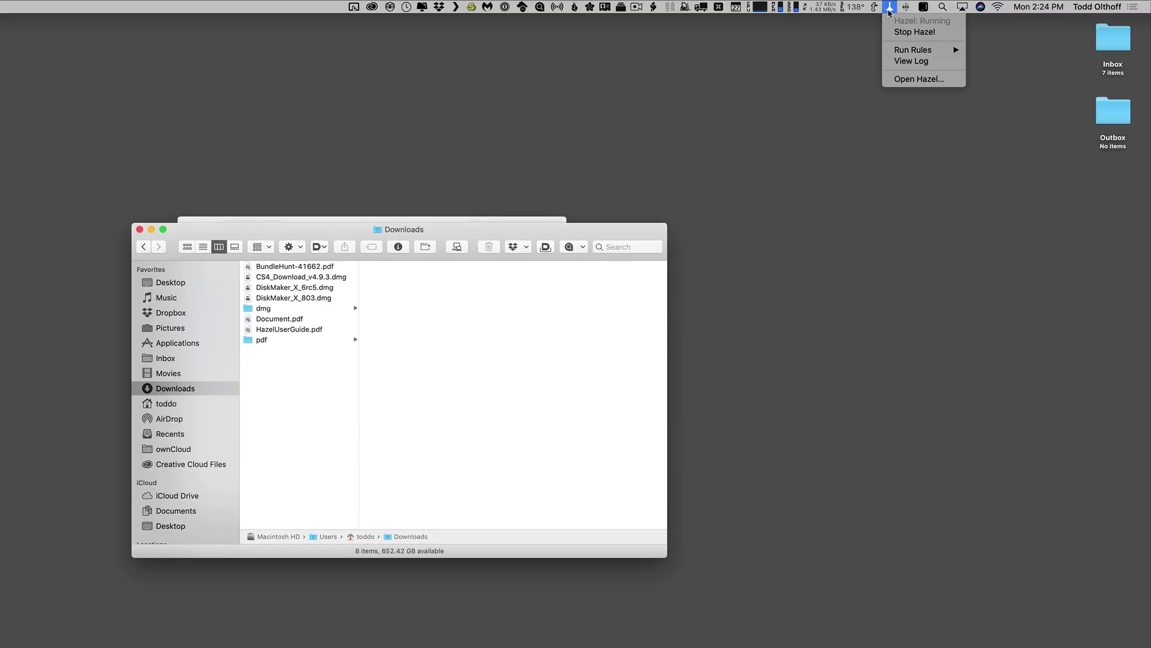
{"action": "mouse_move", "coordinate": [905, 51]}
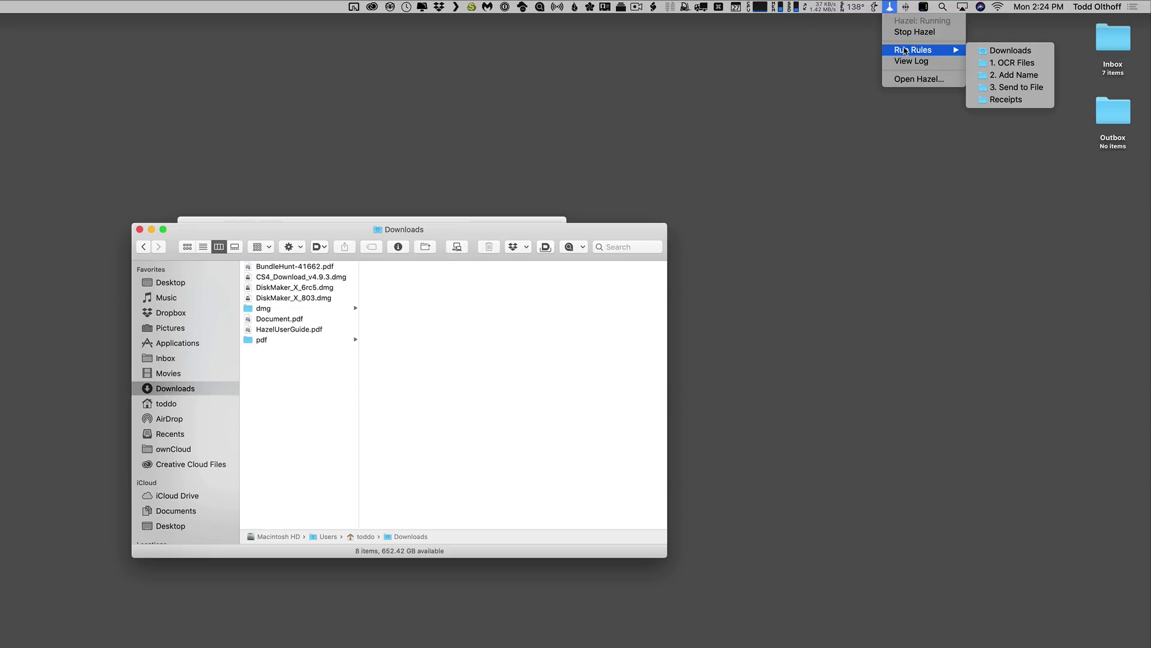
{"action": "left_click", "coordinate": [983, 53]}
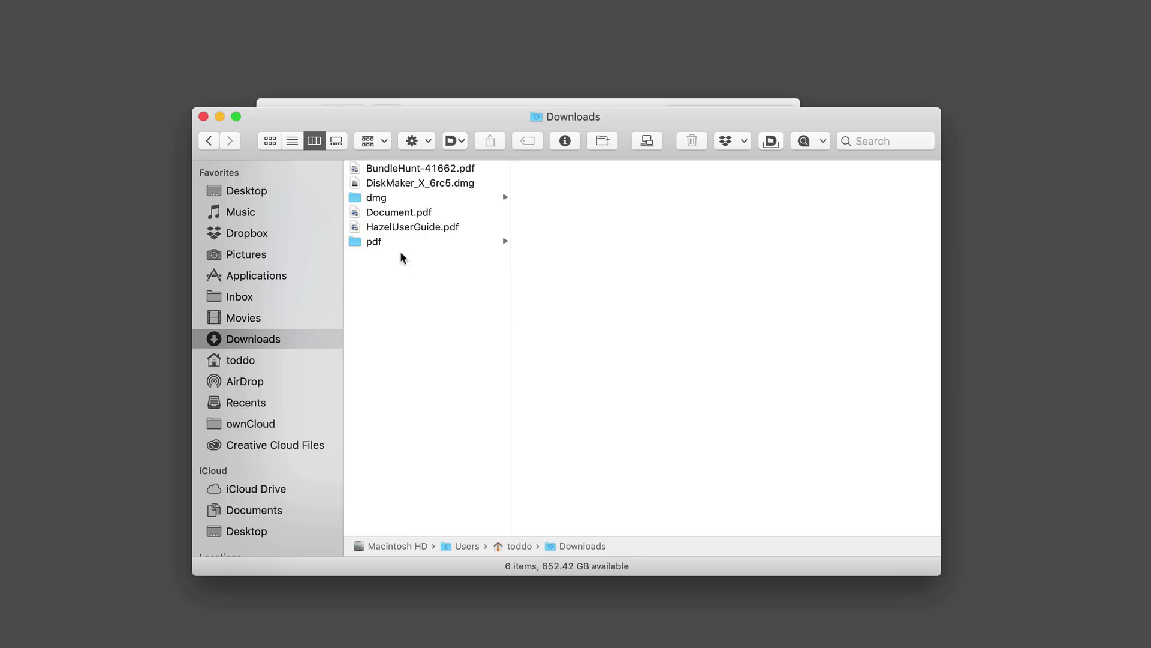
Step: Verify the dmg folder holds three .dmg files including DiskMaker_X_6rc5.dmg, then minimise Finder
{"action": "left_click", "coordinate": [382, 201]}
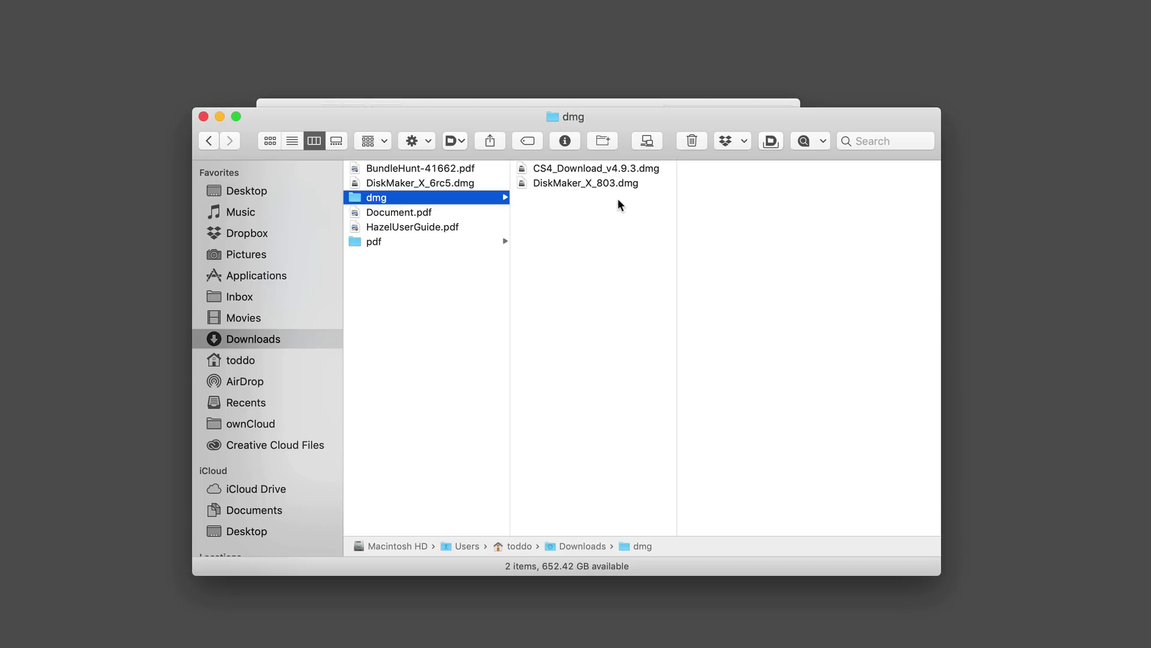
{"action": "left_click", "coordinate": [463, 186]}
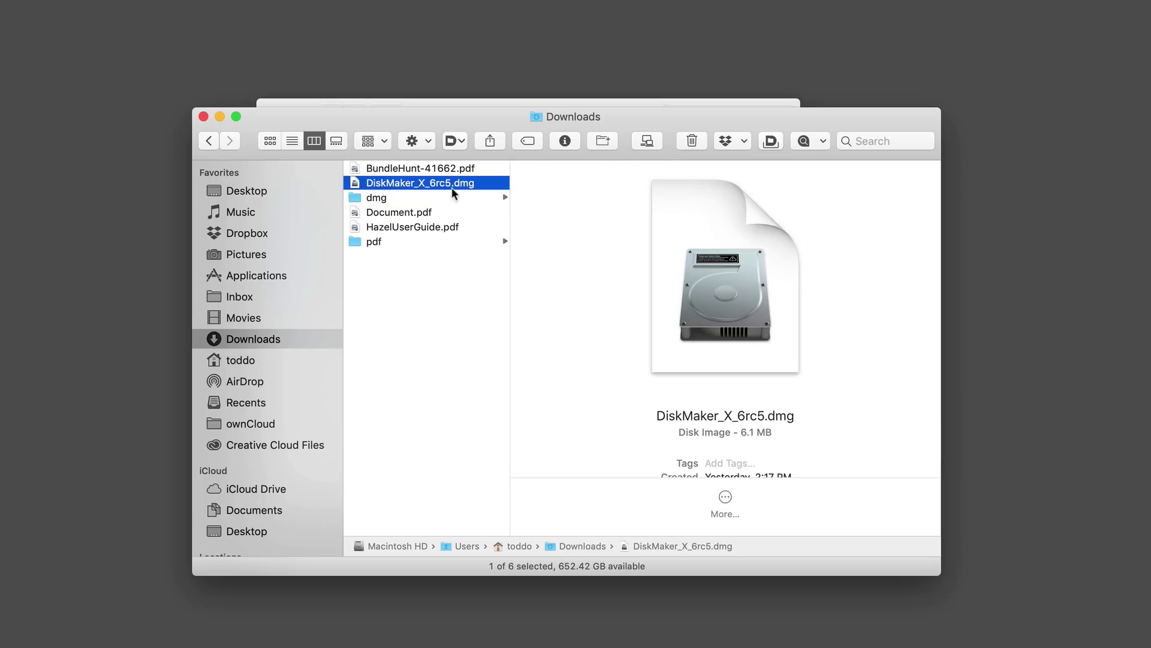
{"action": "left_click", "coordinate": [396, 199]}
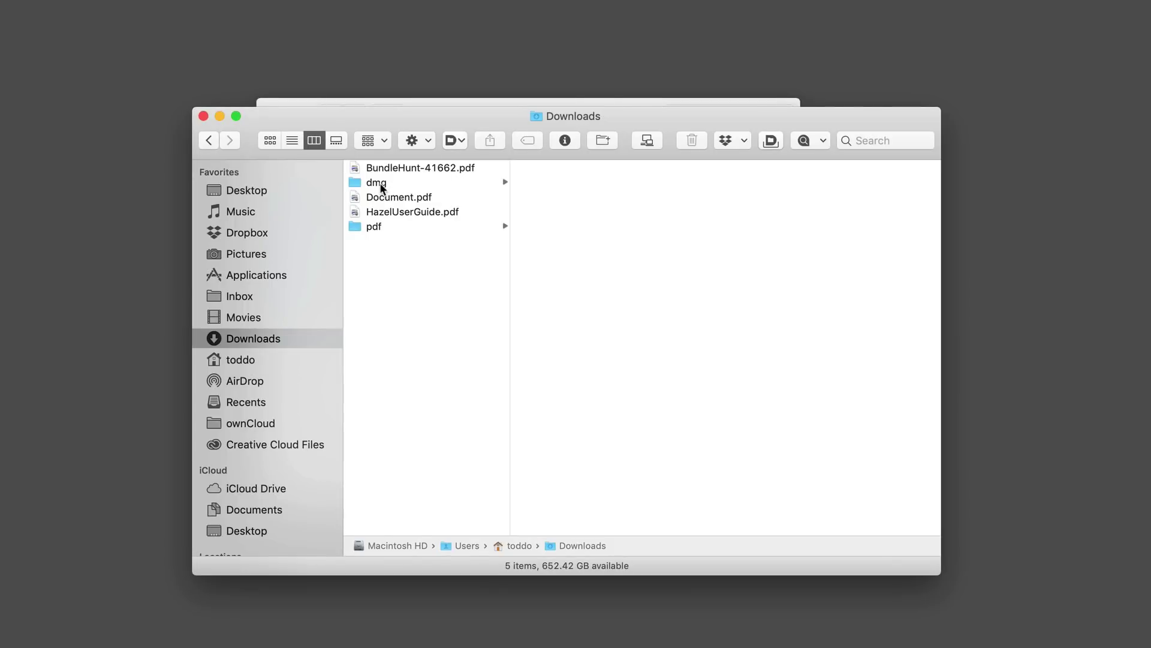
{"action": "left_click", "coordinate": [360, 182]}
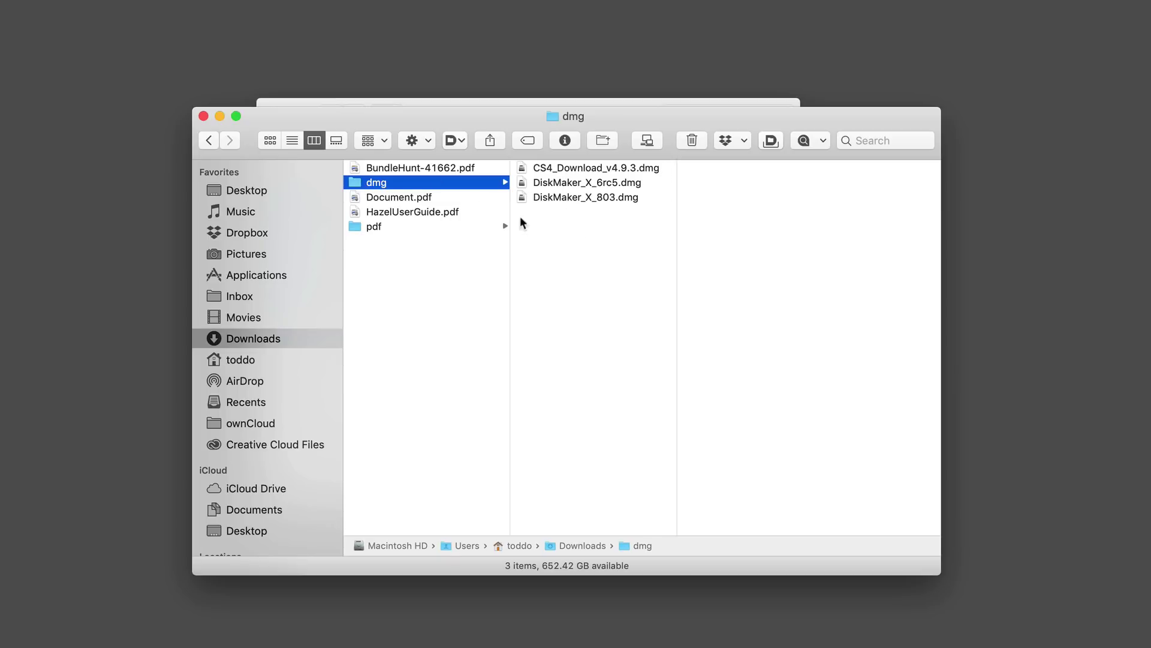
{"action": "left_click", "coordinate": [219, 116]}
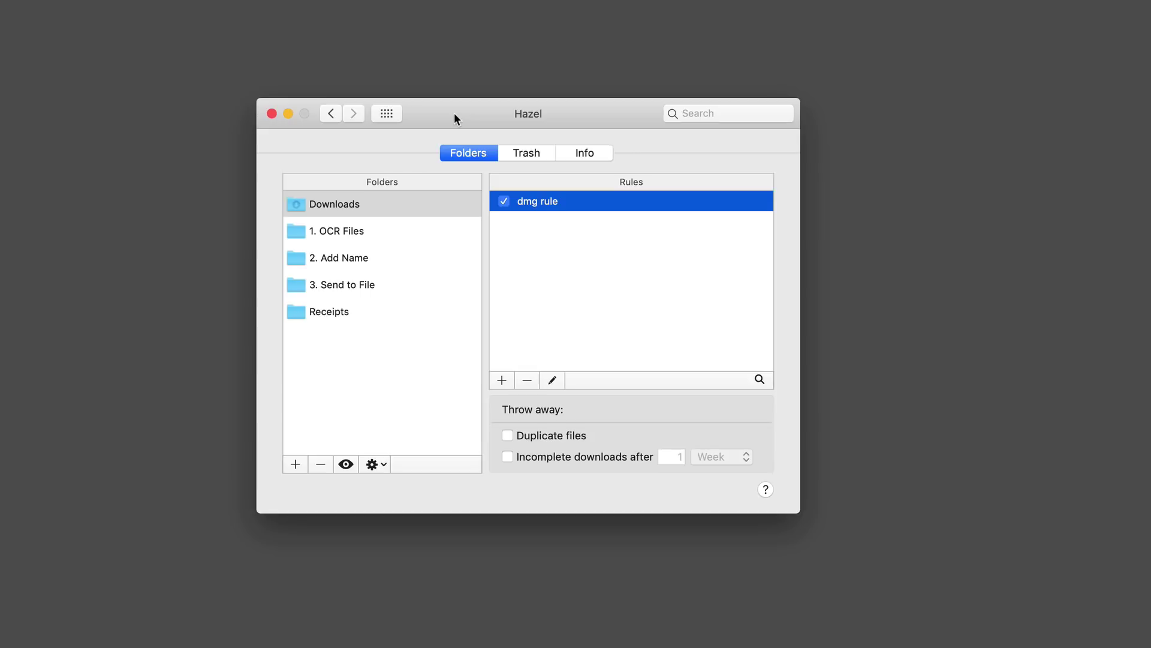
{"action": "left_click", "coordinate": [551, 380]}
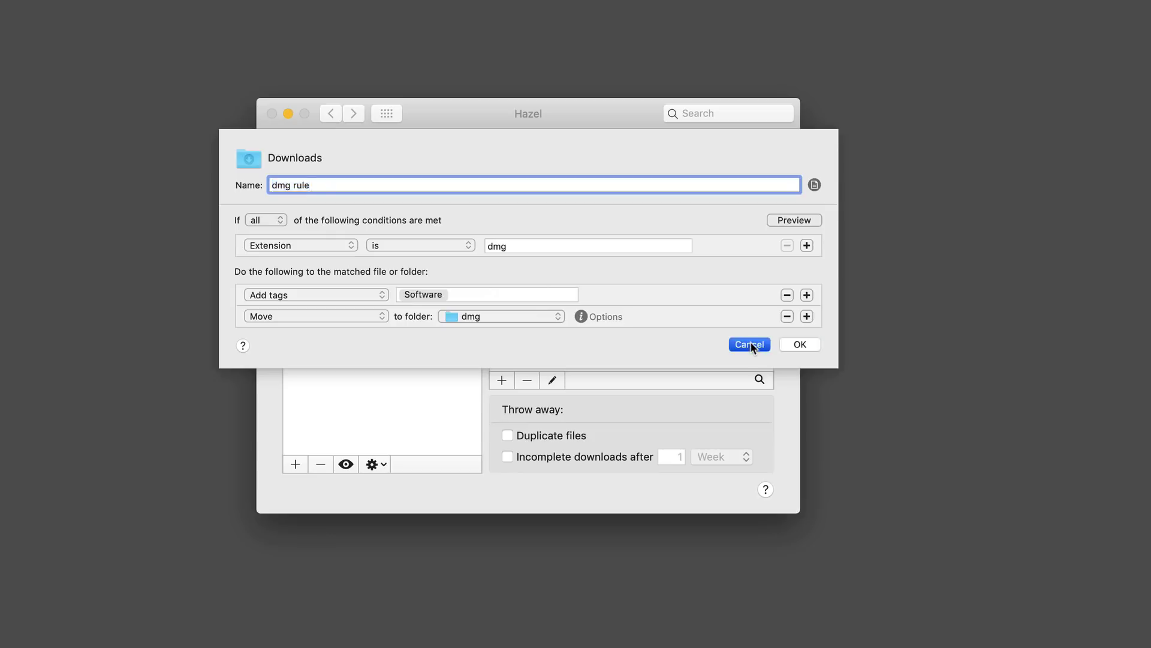
{"action": "left_click", "coordinate": [753, 344]}
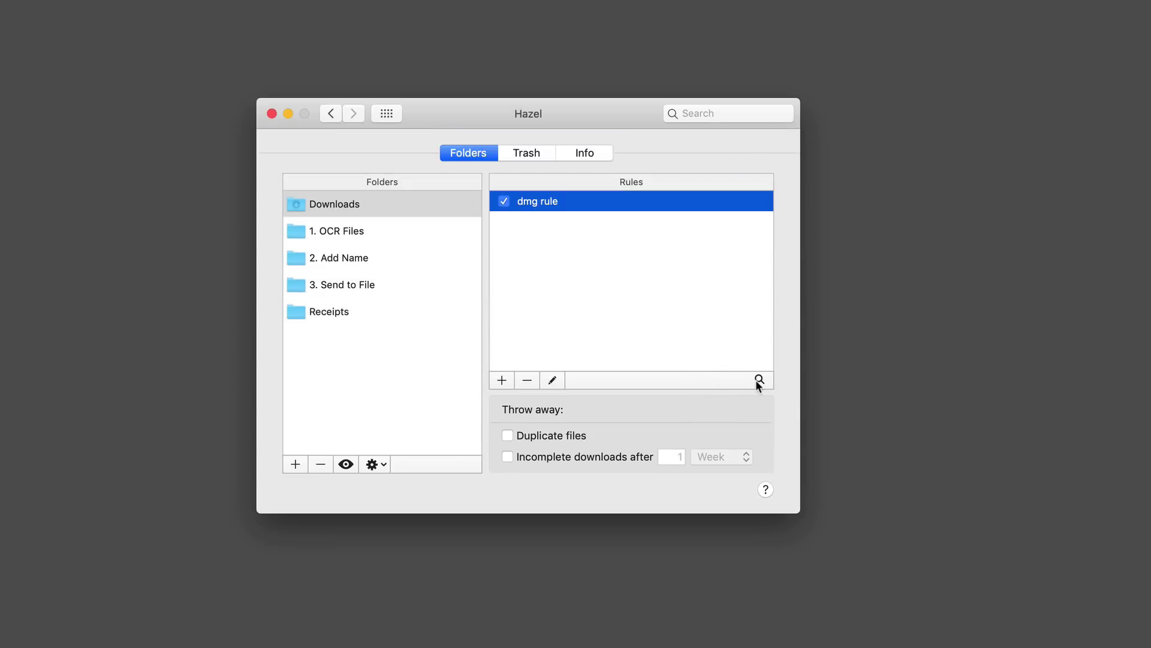